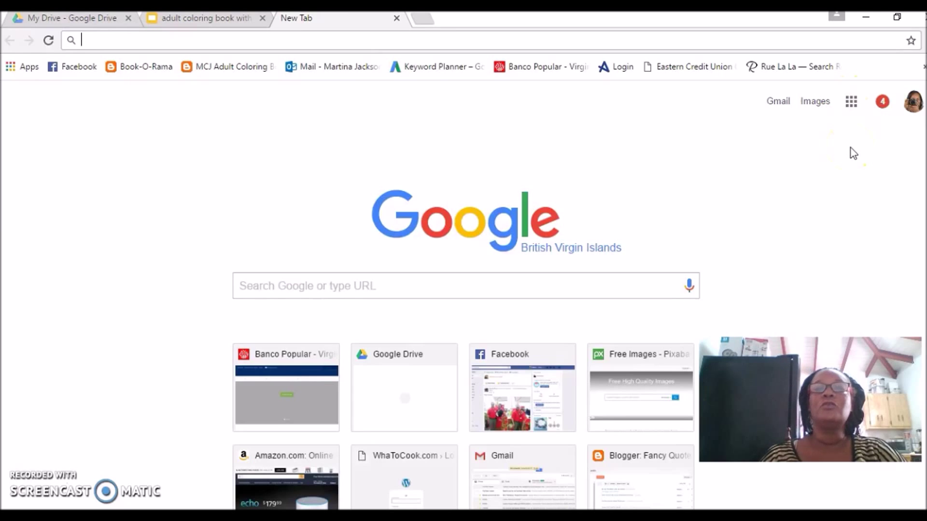
Open the web version of Google Slides from Google's products page and create a blank presentation
click(851, 105)
click(813, 441)
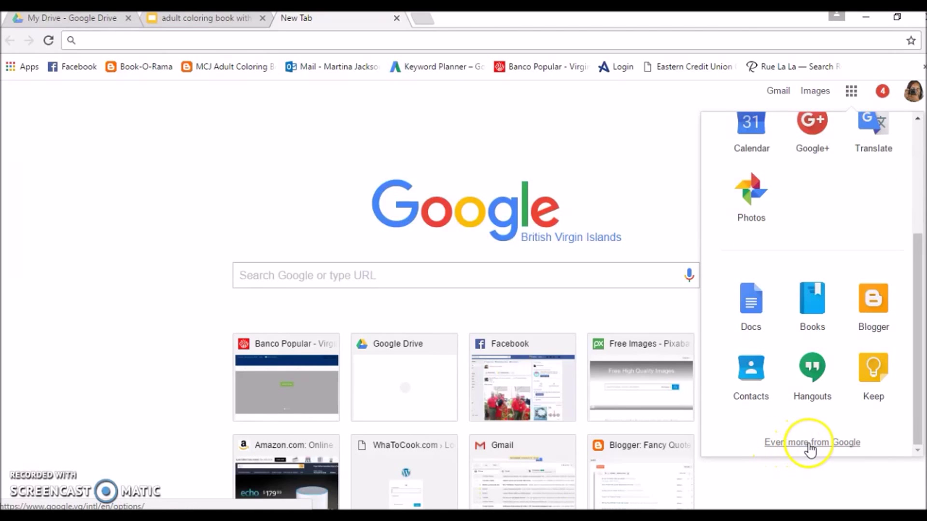
click(816, 444)
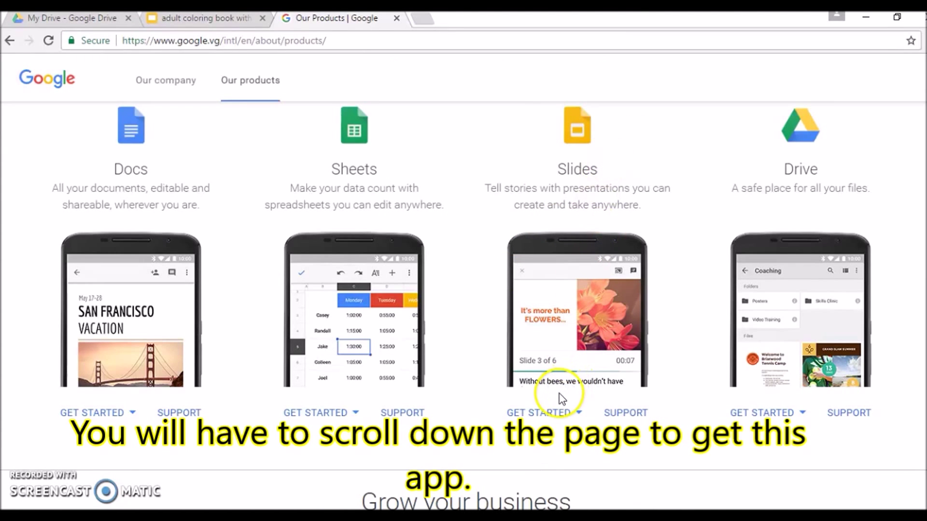
click(557, 414)
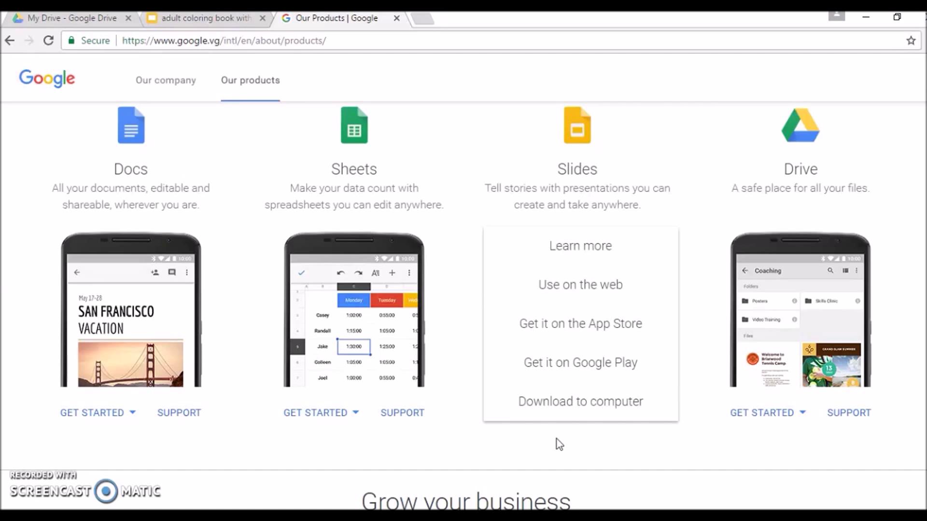
click(583, 287)
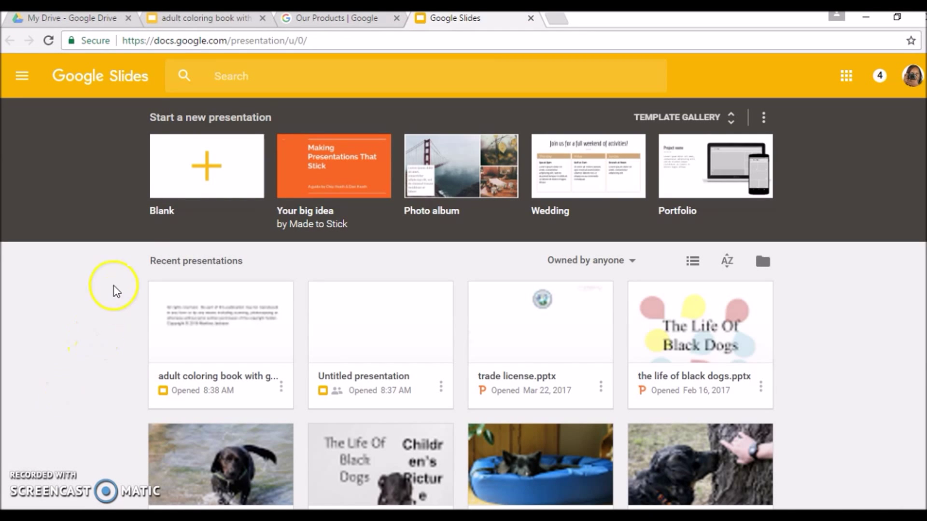
click(207, 166)
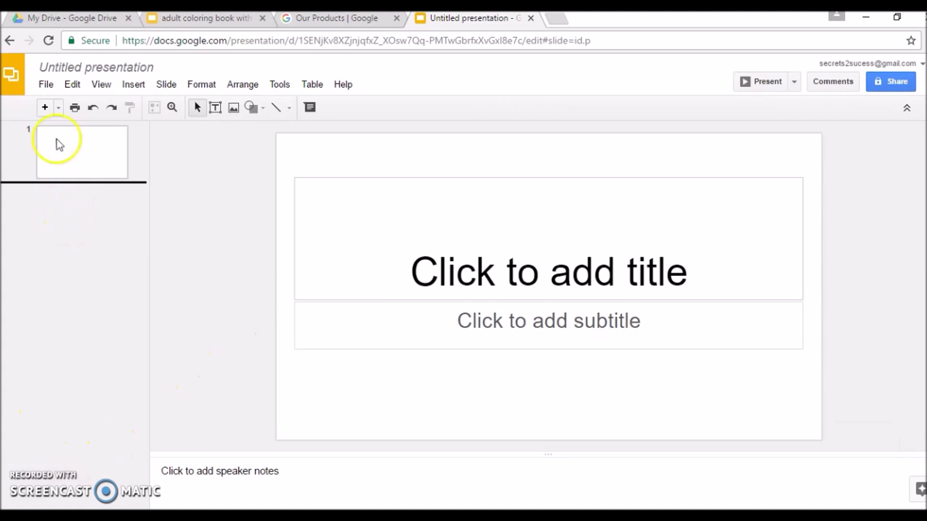
Set the presentation's page size to a custom 8 × 10 inches
click(46, 85)
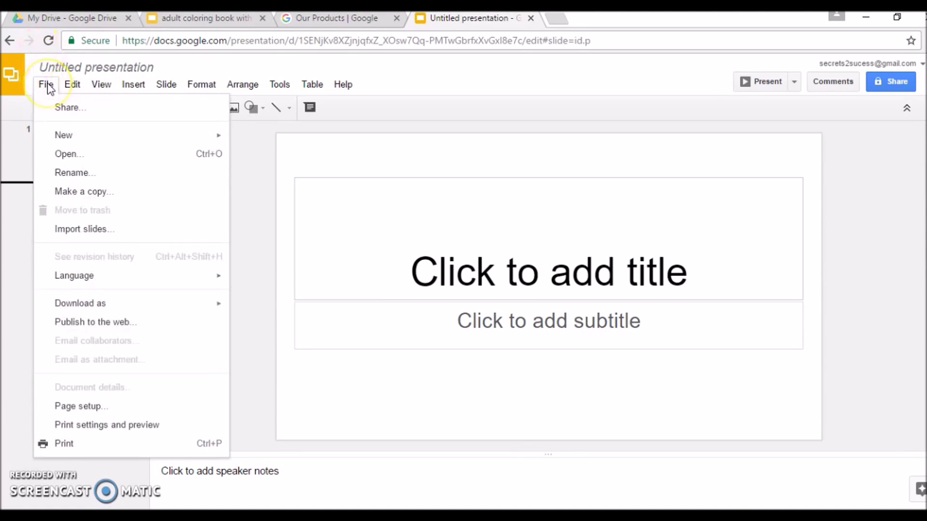
click(91, 408)
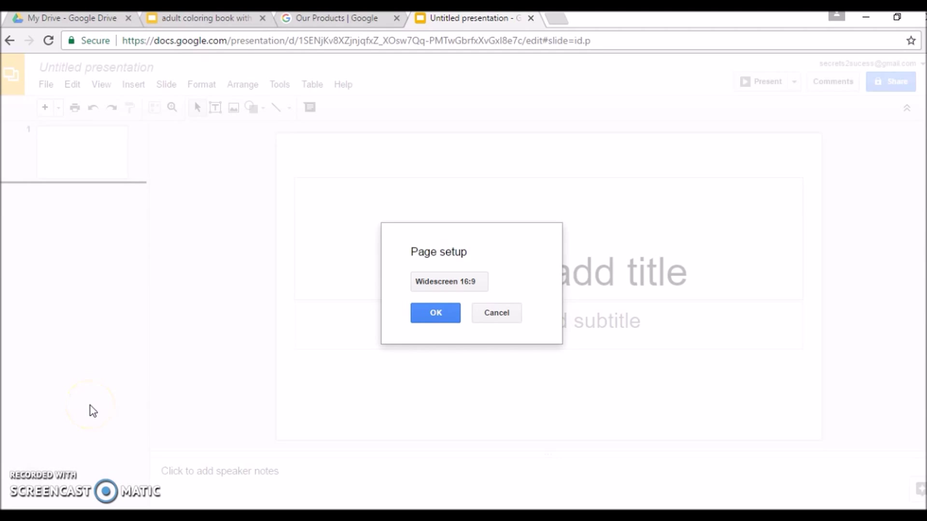
click(472, 289)
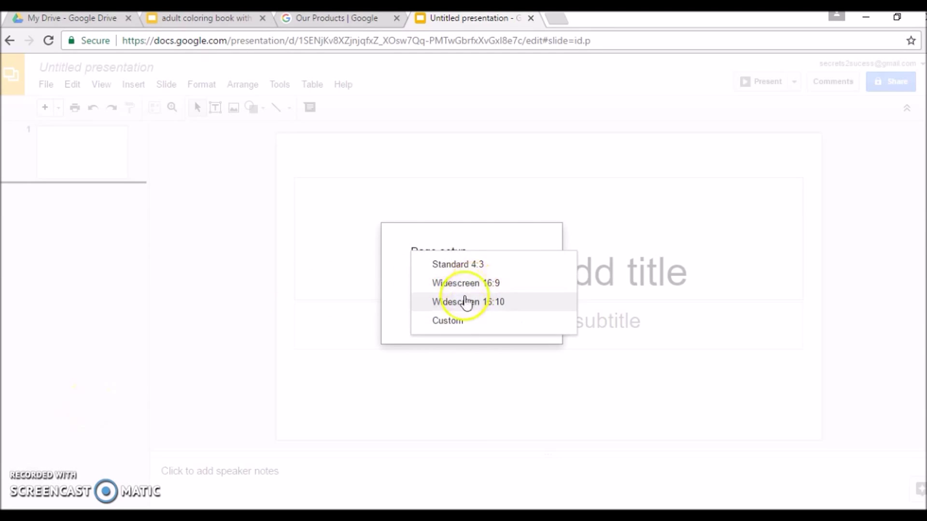
click(459, 321)
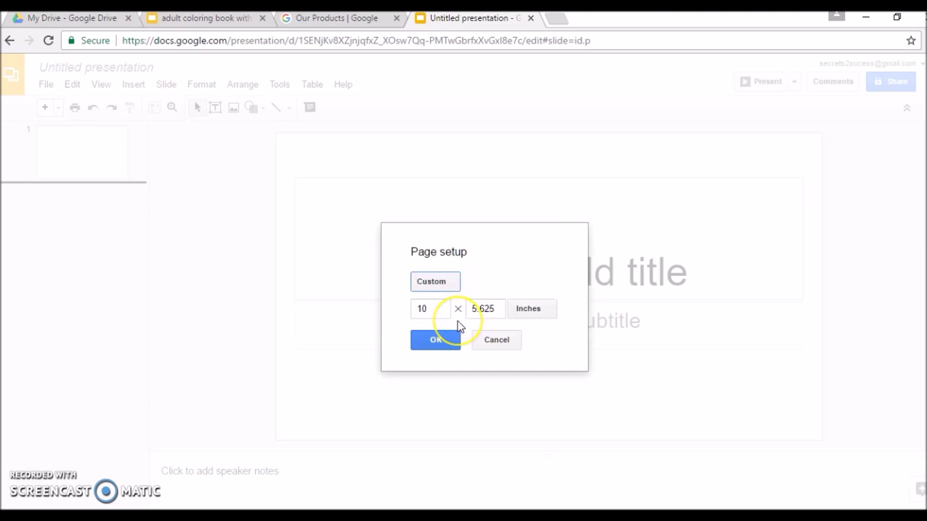
click(433, 310)
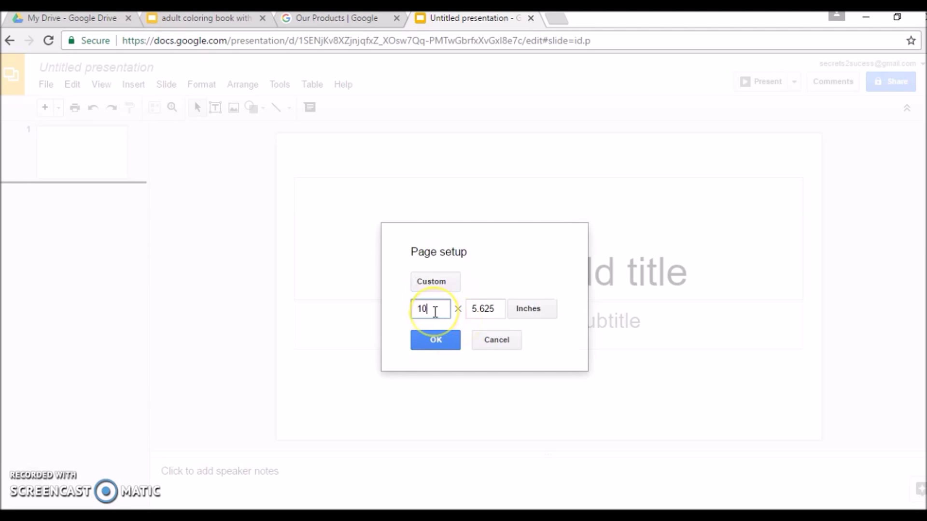
key(BackSpace)
key(BackSpace)
text(8)
click(480, 310)
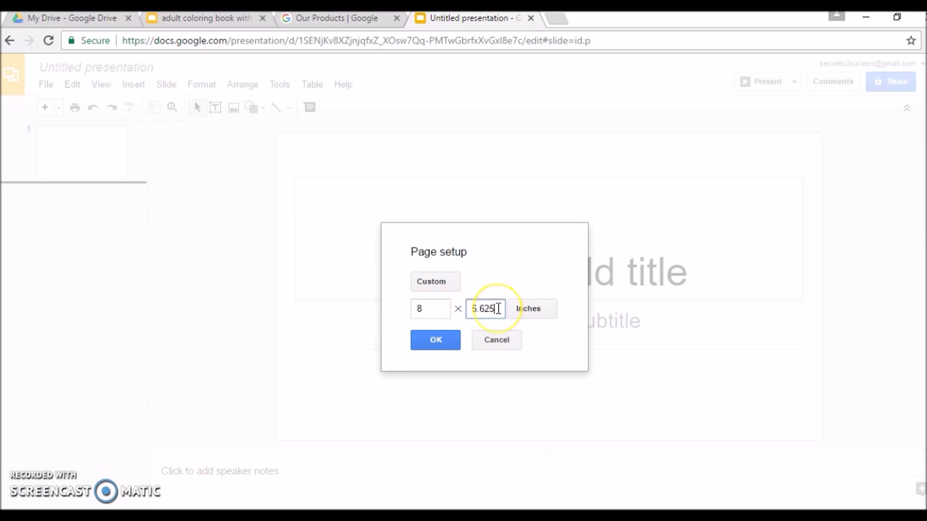
key(BackSpace)
key(BackSpace)
key(BackSpace)
key(BackSpace)
key(BackSpace)
text(1)
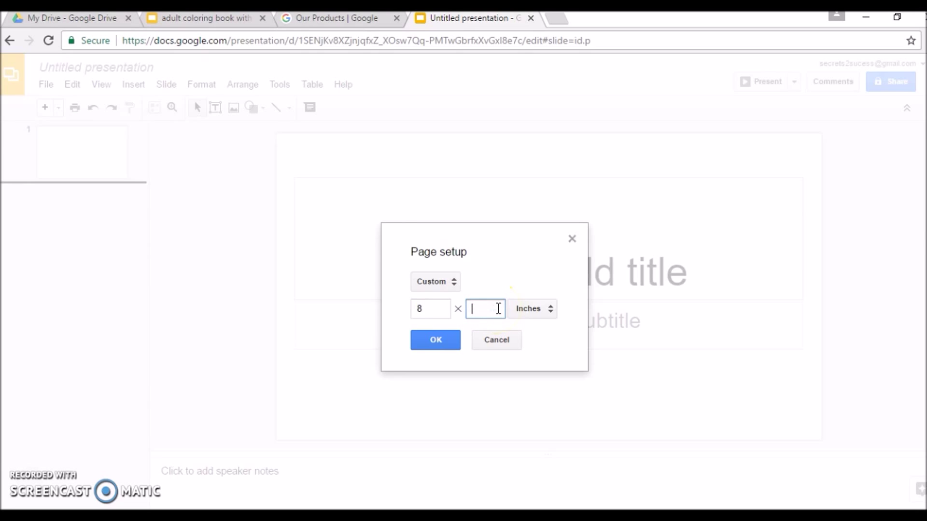
text(0)
click(441, 342)
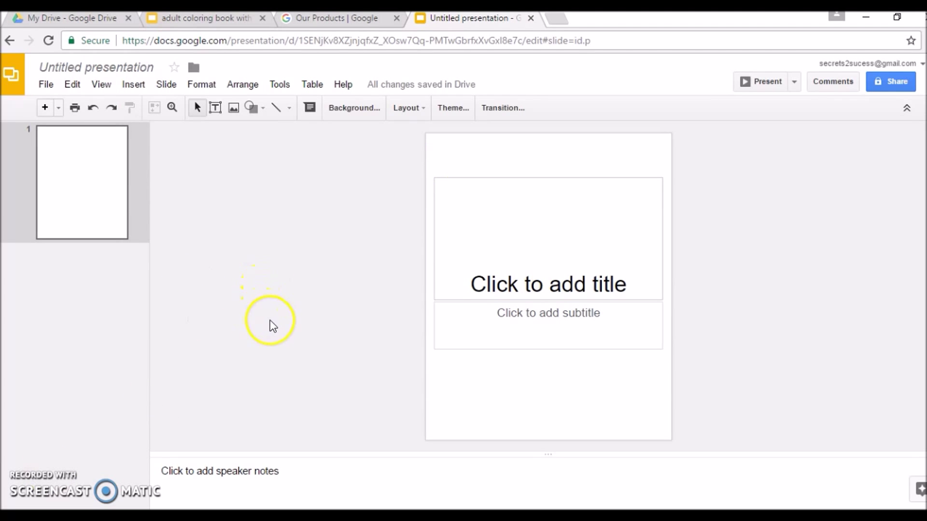
Delete the title and subtitle placeholders from the first slide
click(544, 177)
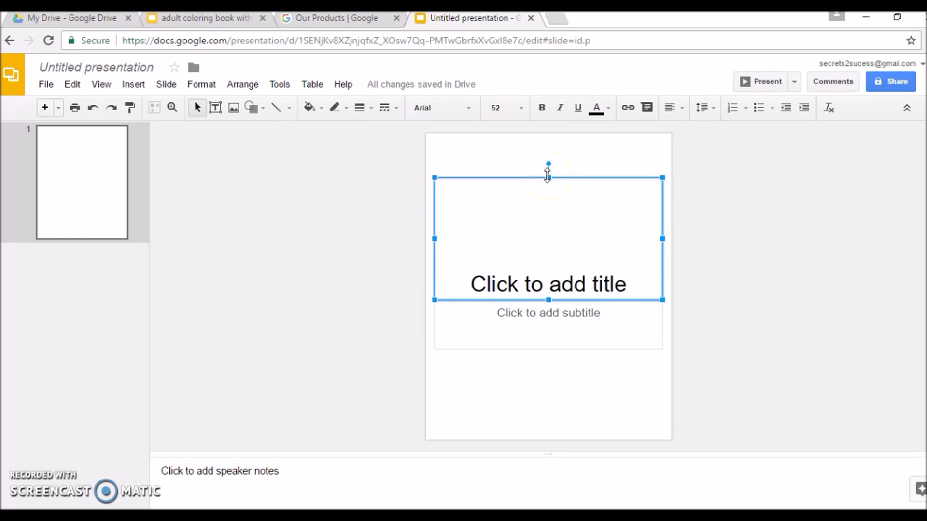
key(Delete)
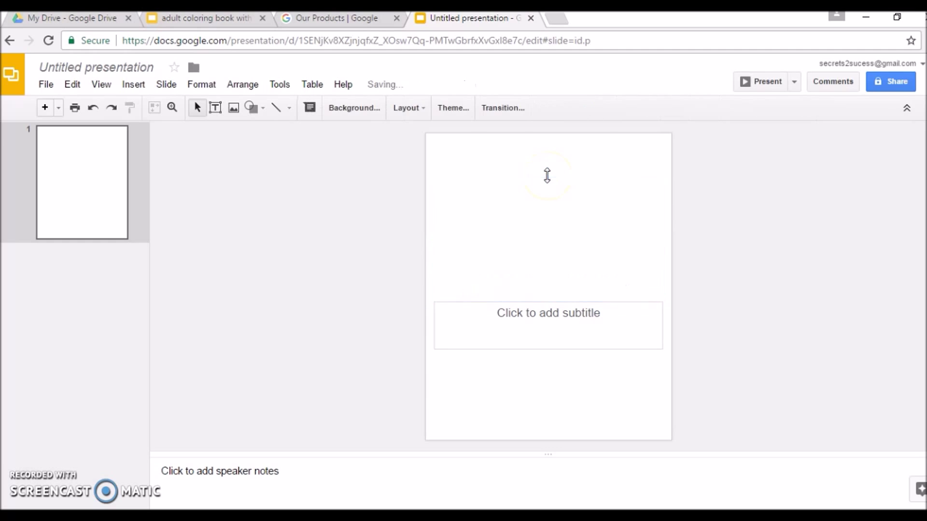
click(579, 303)
key(Delete)
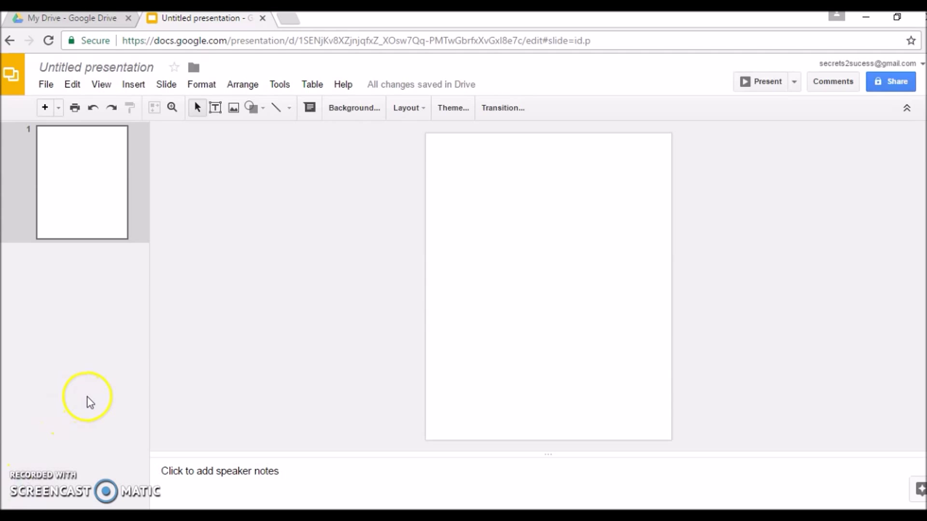
Rename the presentation as "adult color book test"
click(136, 68)
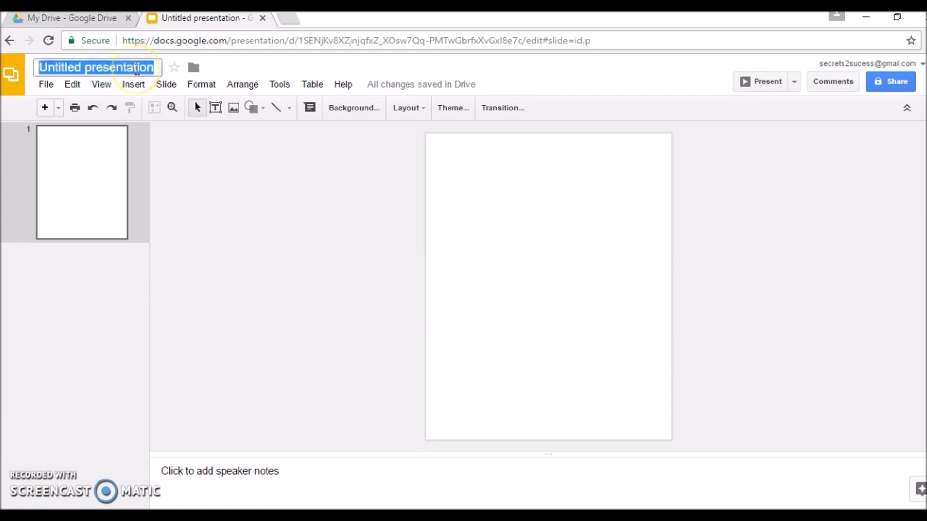
text(adult col)
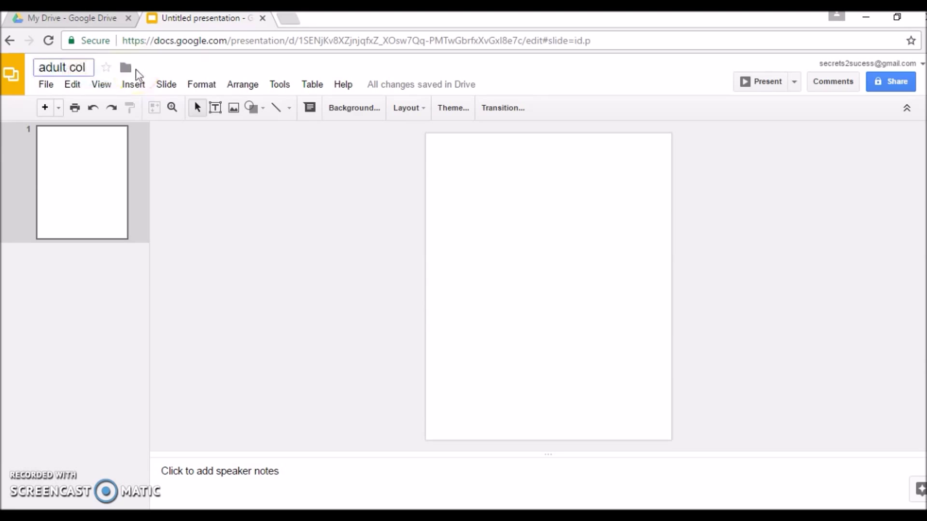
text(or book test)
click(236, 76)
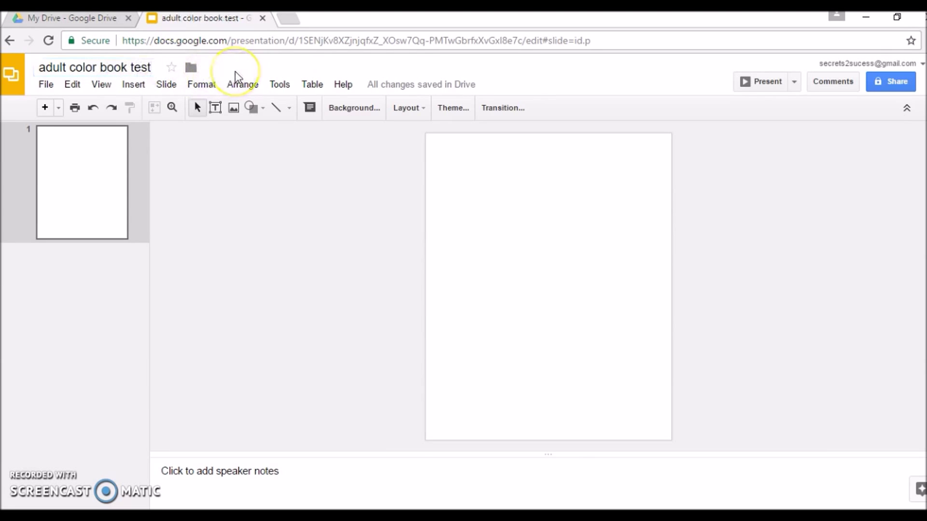
click(76, 276)
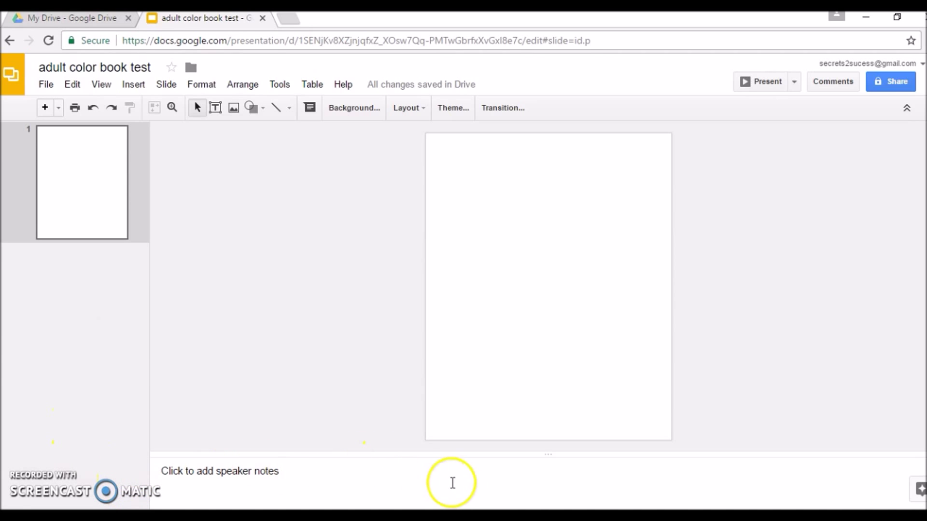
Switch to paint.net and open the howling wolf line drawing stored on the Desktop
key(alt+Tab)
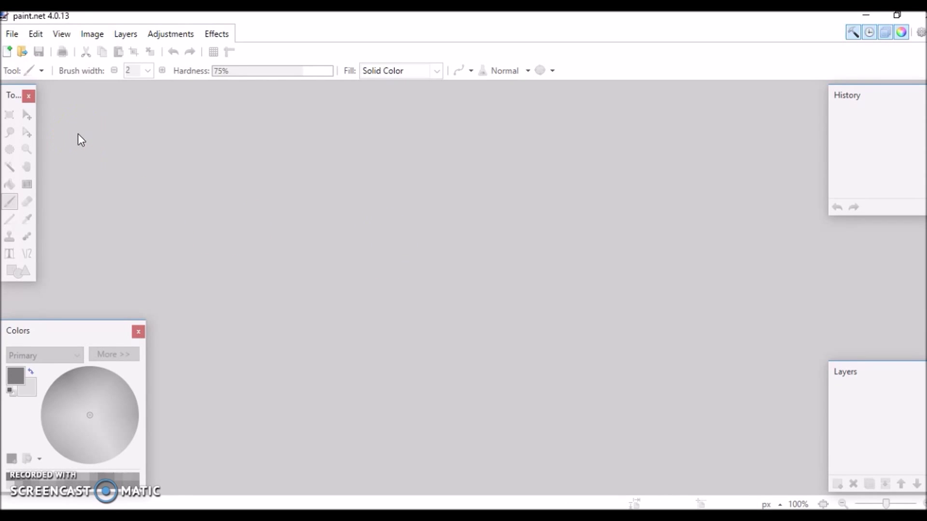
click(11, 34)
click(28, 68)
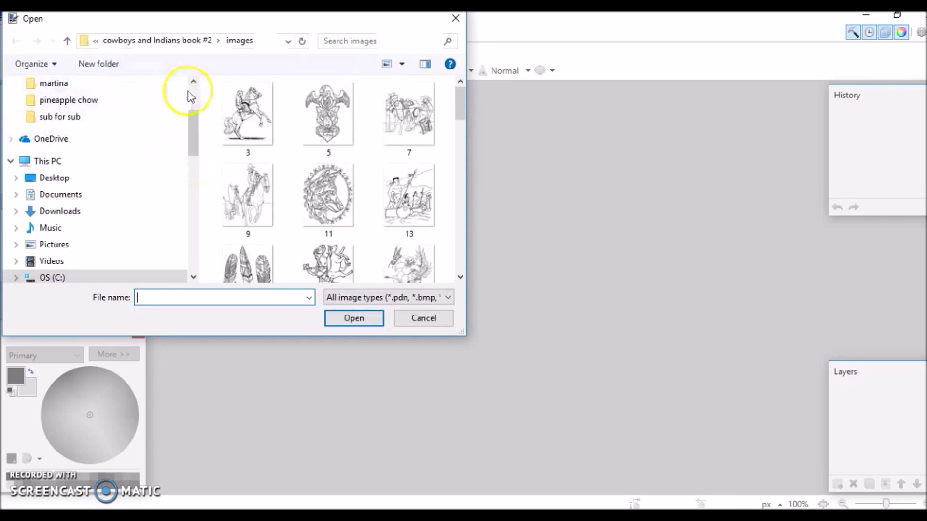
scroll(195, 99, up, 2)
click(124, 104)
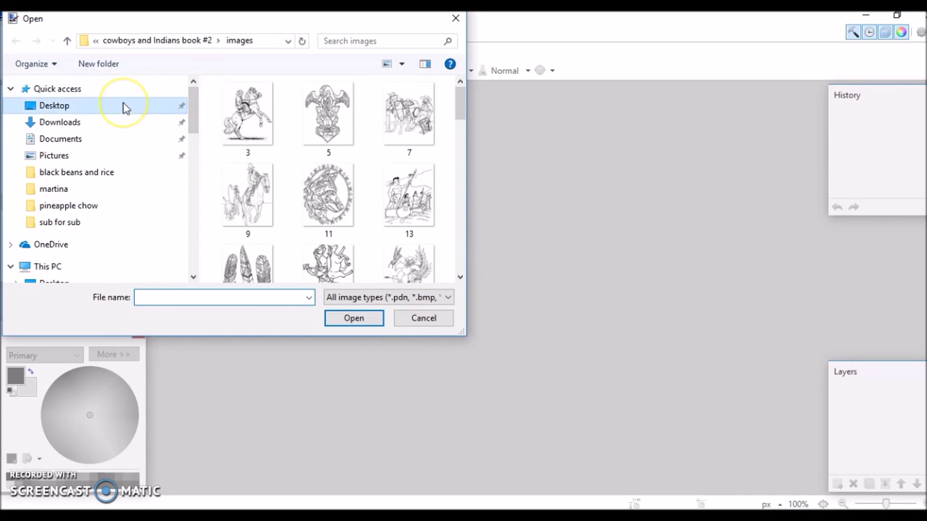
click(456, 250)
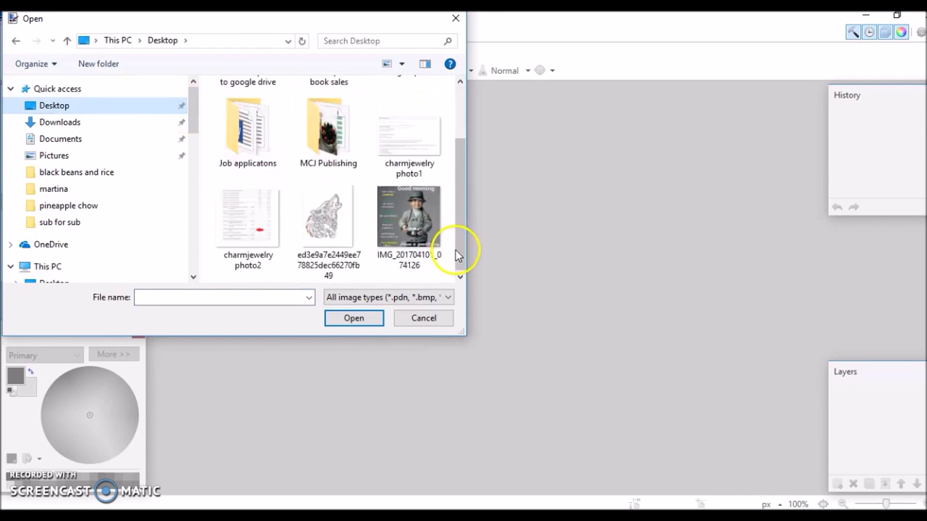
click(346, 213)
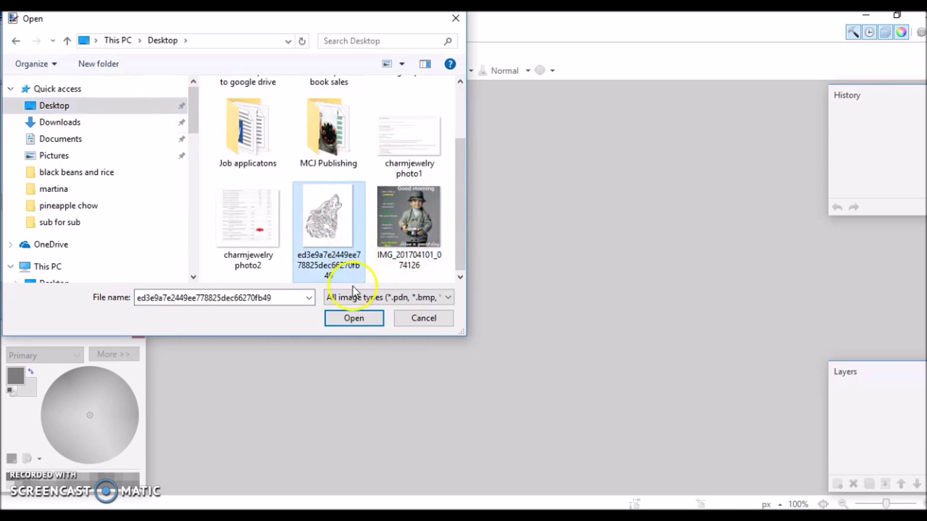
click(364, 318)
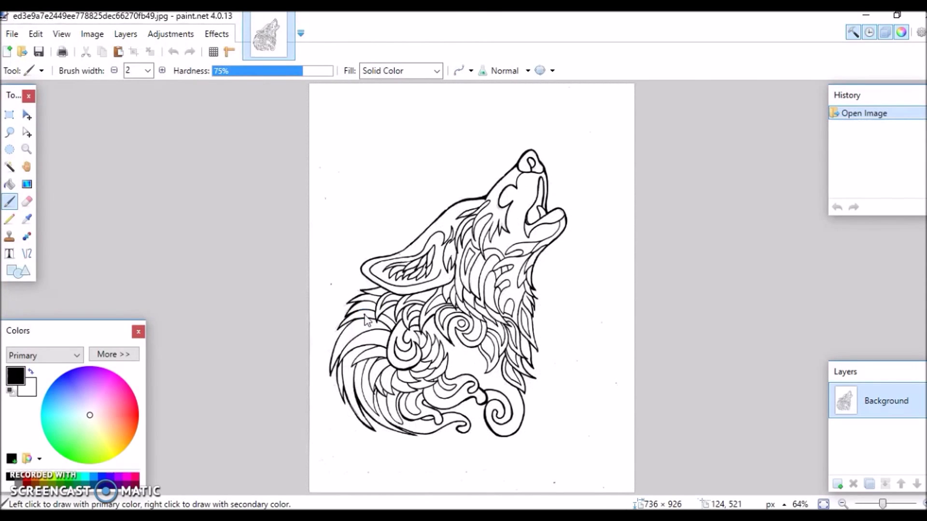
Start resizing the wolf image with a print size of 8 inches wide by 10 inches high
click(92, 35)
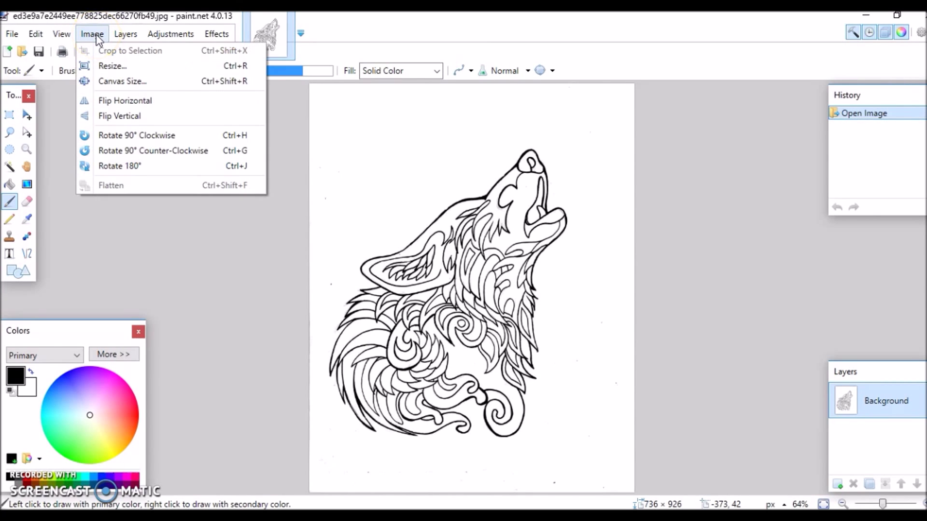
click(103, 62)
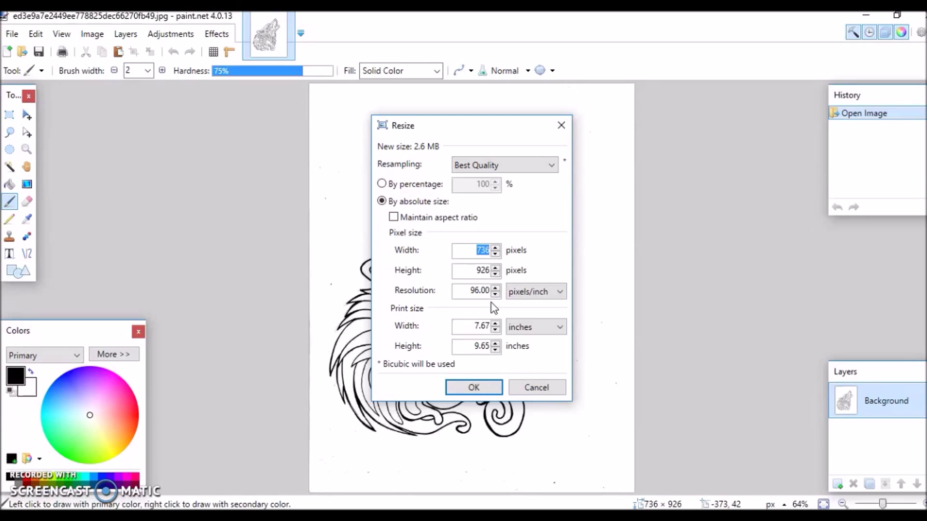
click(477, 325)
text(9)
key(BackSpace)
key(BackSpace)
key(BackSpace)
key(BackSpace)
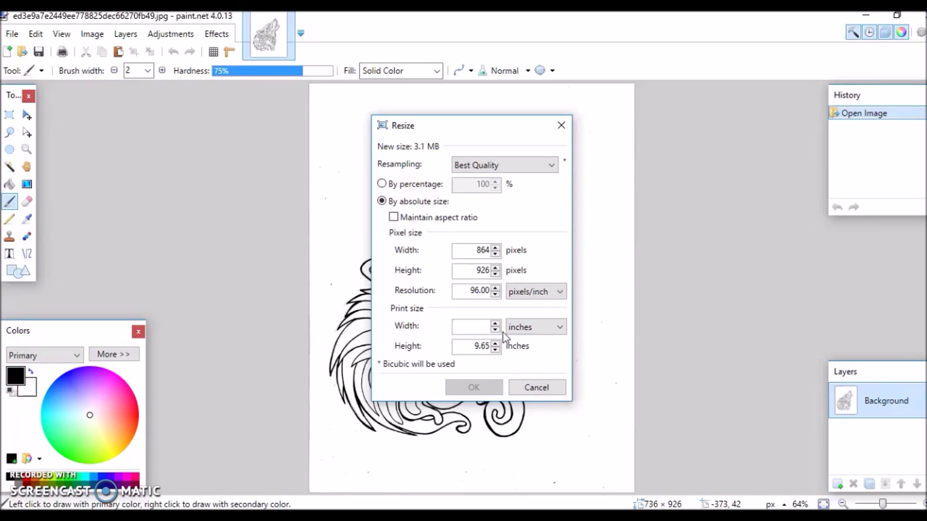
text(8)
key(Tab)
text(10)
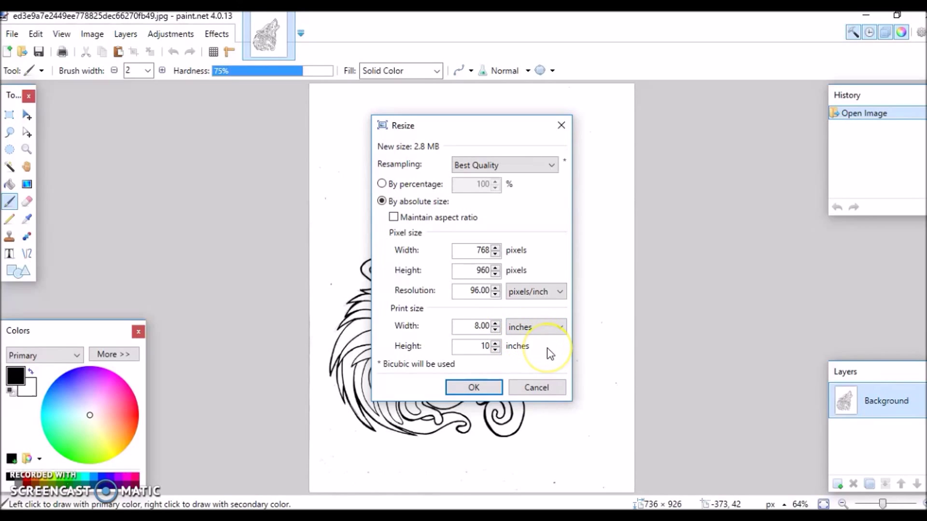
click(540, 360)
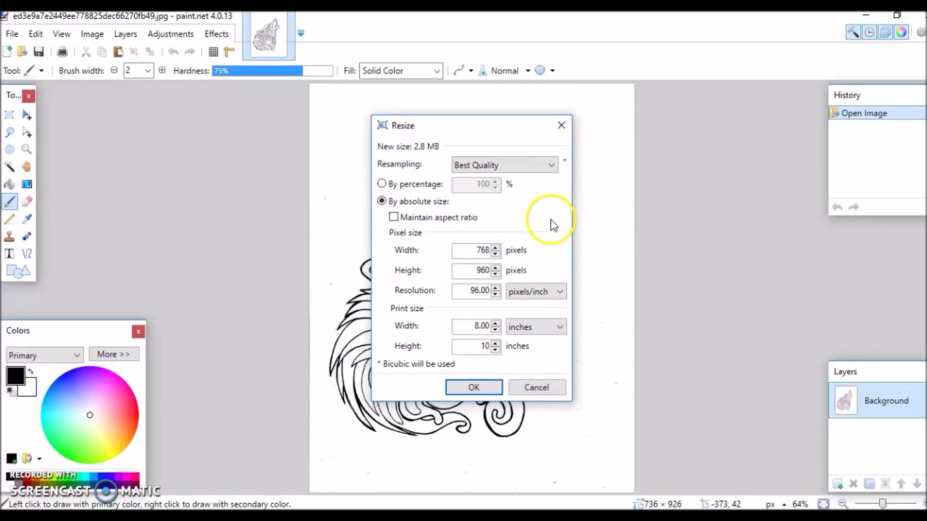
Turn on aspect ratio maintenance for the wolf image resize and try print widths of 9 and 6 inches
click(395, 218)
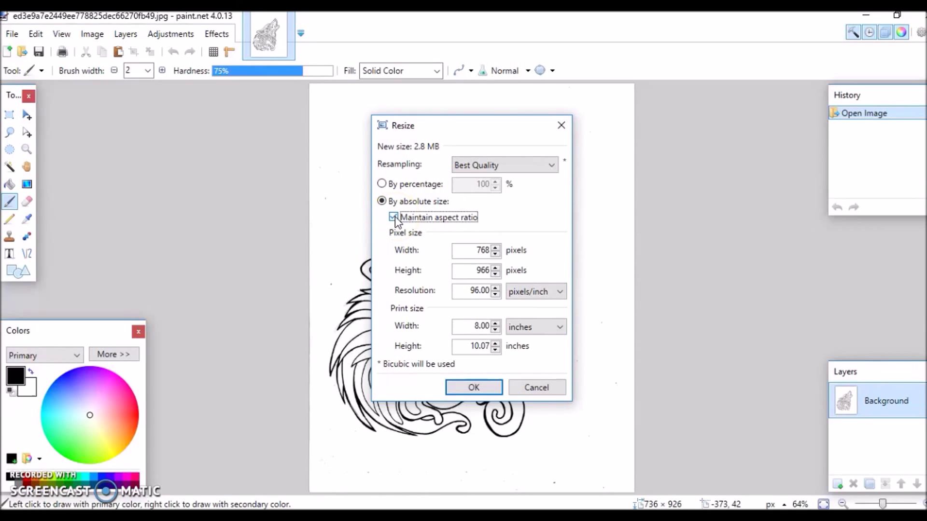
click(480, 327)
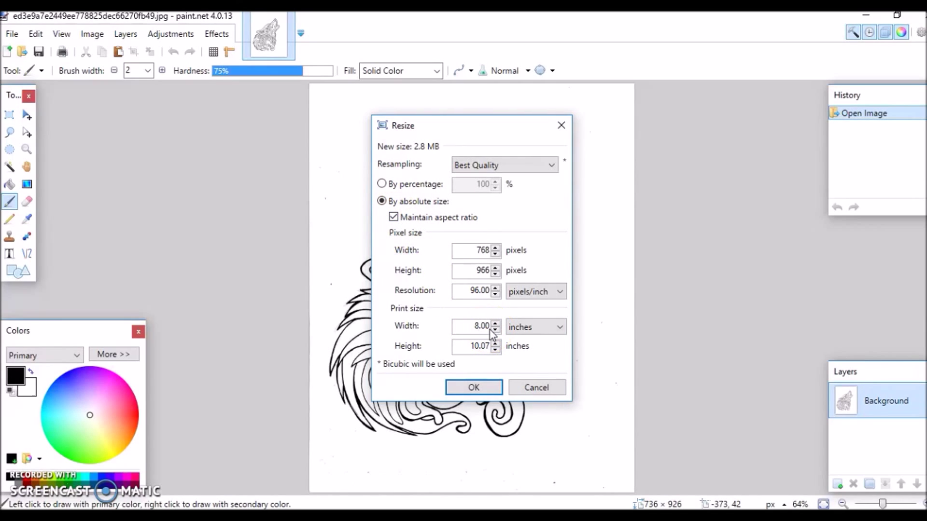
key(BackSpace)
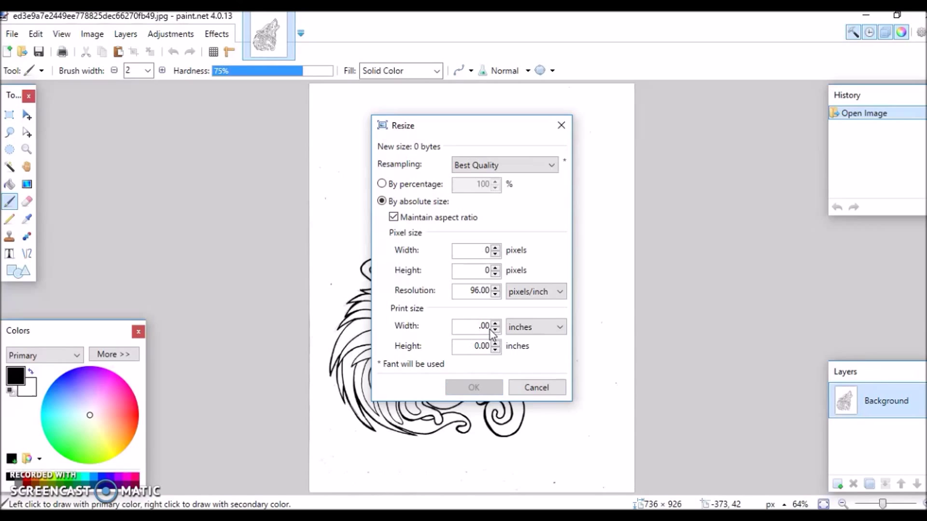
text(9)
click(478, 360)
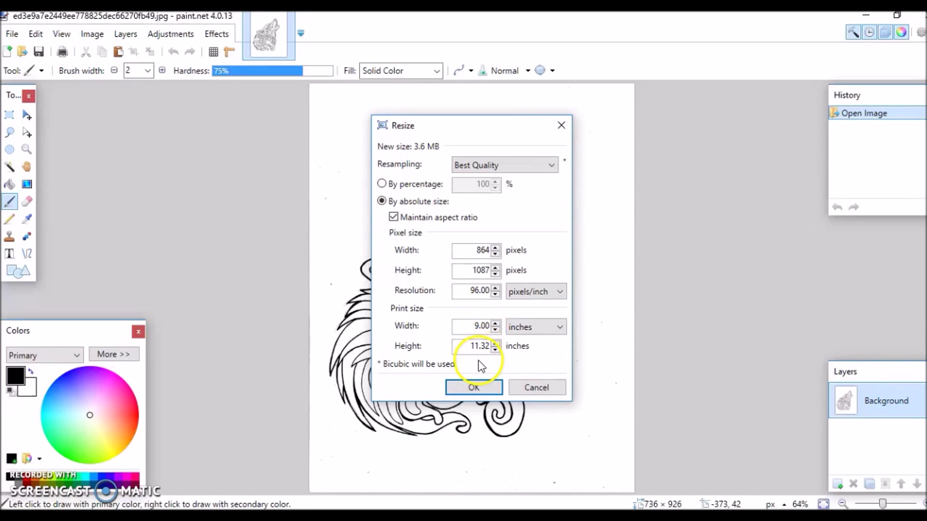
key(BackSpace)
text(6)
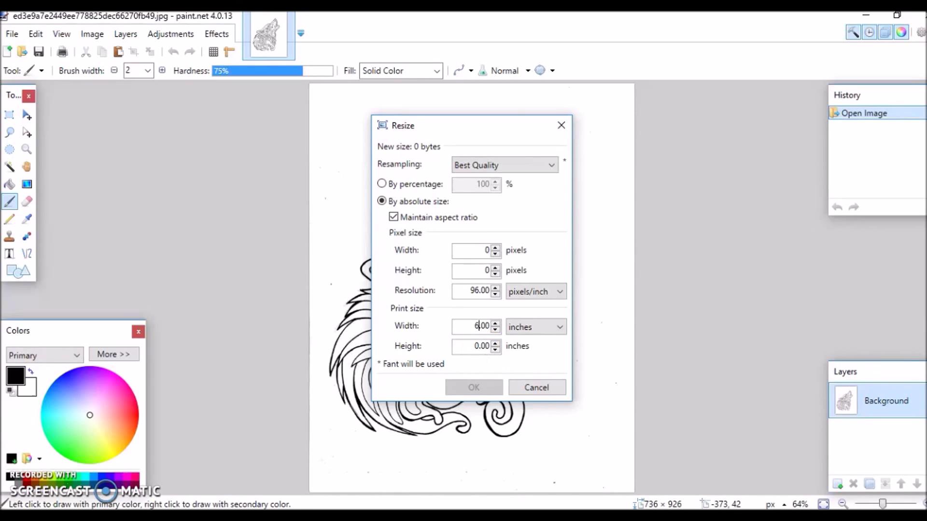
click(486, 362)
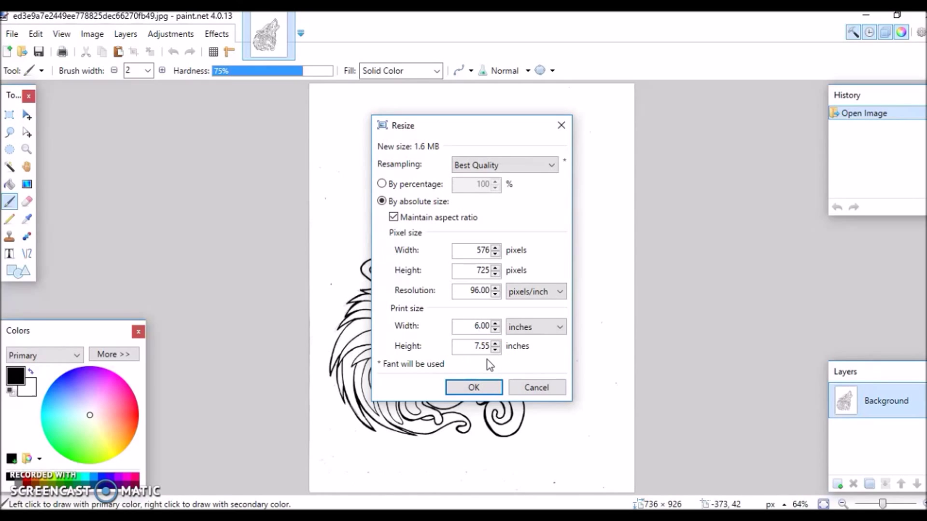
Turn off aspect ratio maintenance and set the print size to 8 inches wide by 10 inches high
click(481, 325)
click(417, 236)
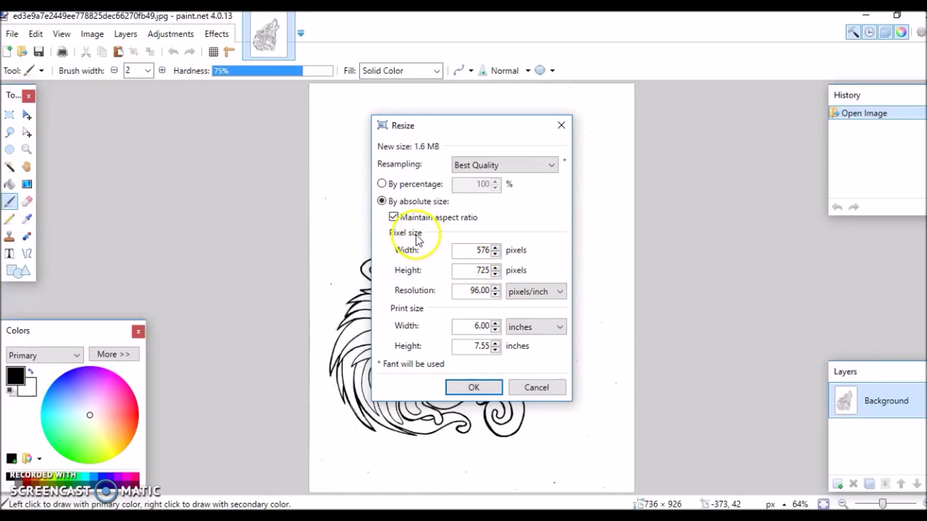
click(394, 217)
click(454, 343)
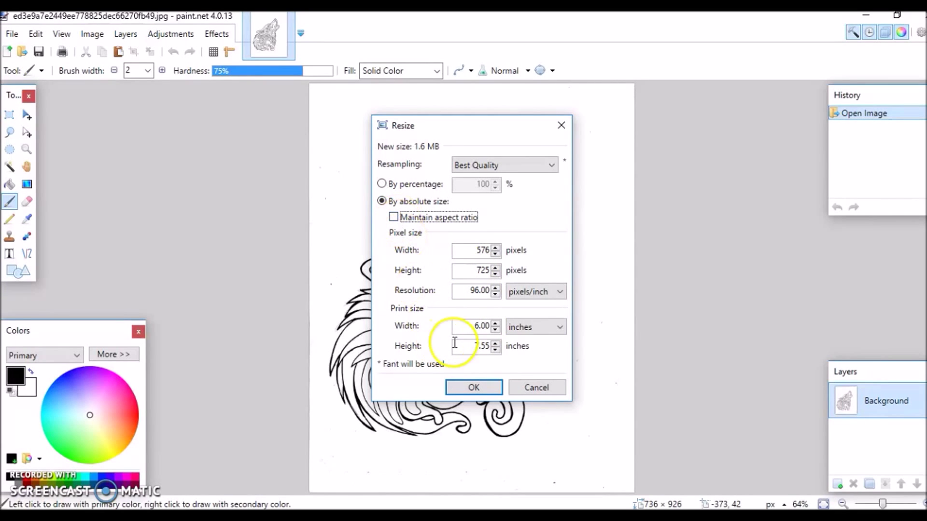
click(475, 326)
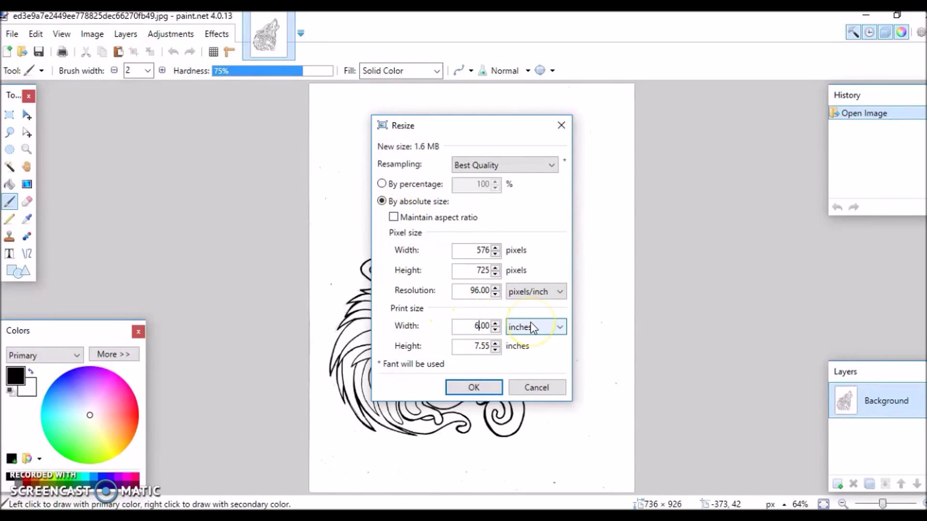
key(Delete)
text(8)
key(Tab)
key(Tab)
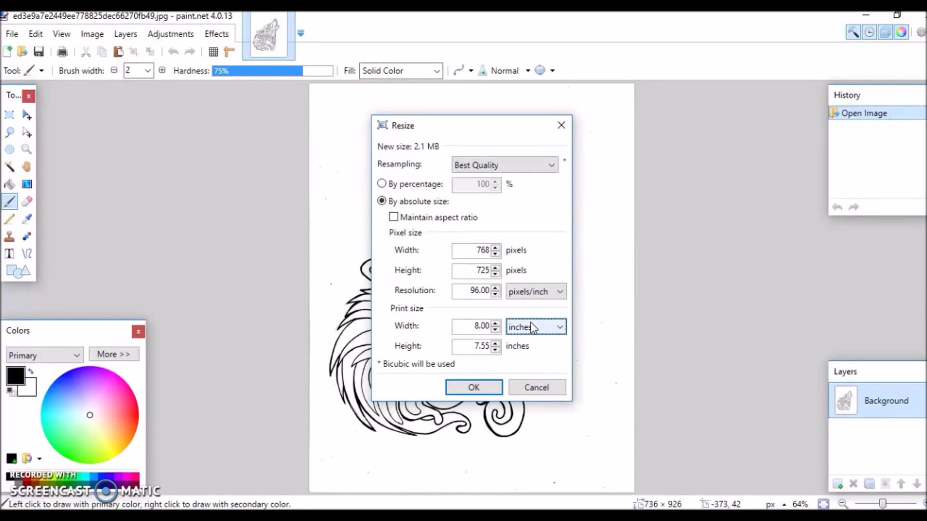
text(10)
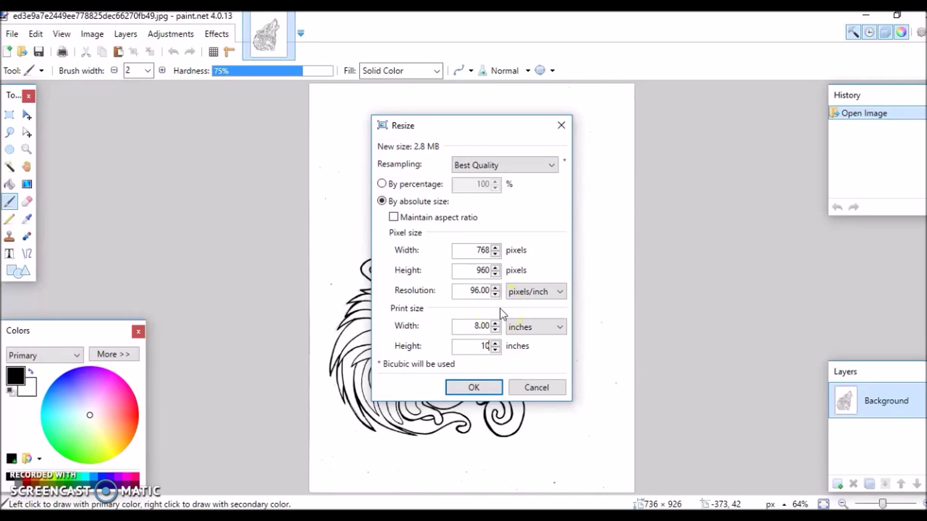
Set the wolf image's resolution to 300 pixels per inch
click(482, 293)
key(BackSpace)
key(BackSpace)
text(3)
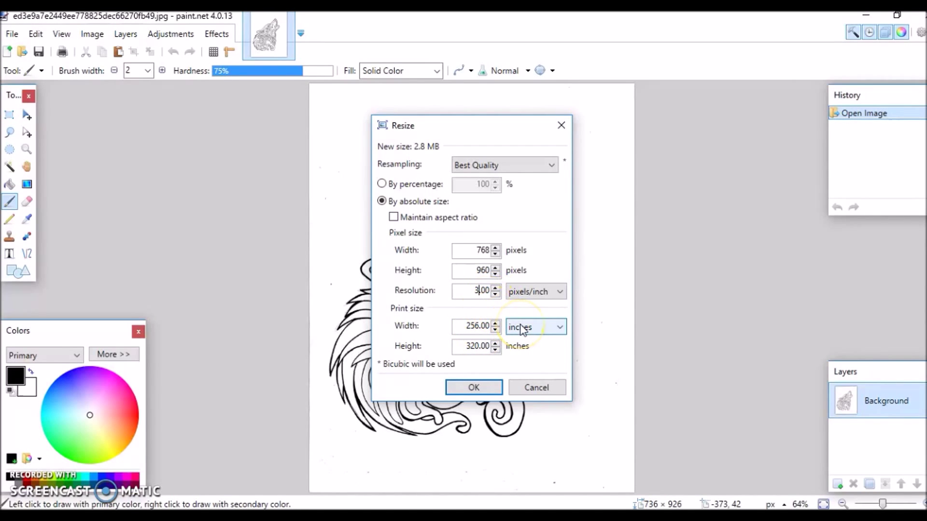
key(BackSpace)
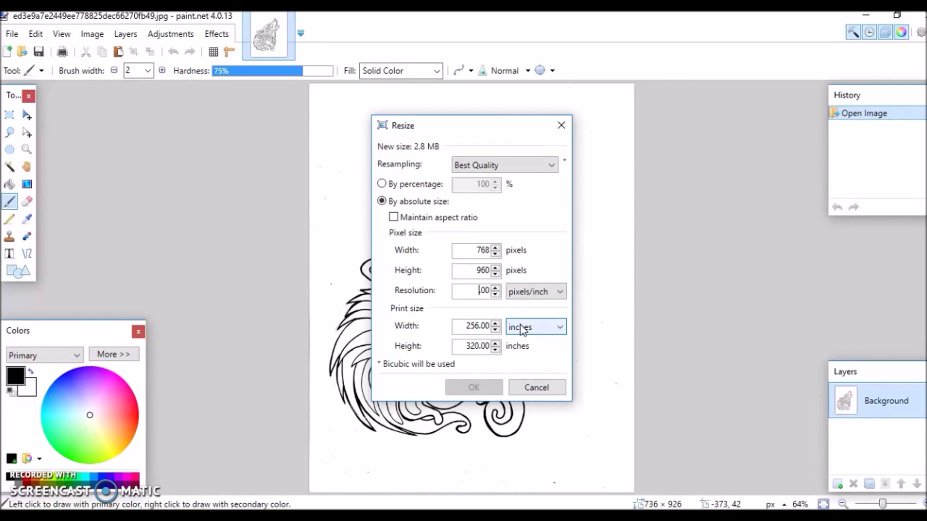
text(300.)
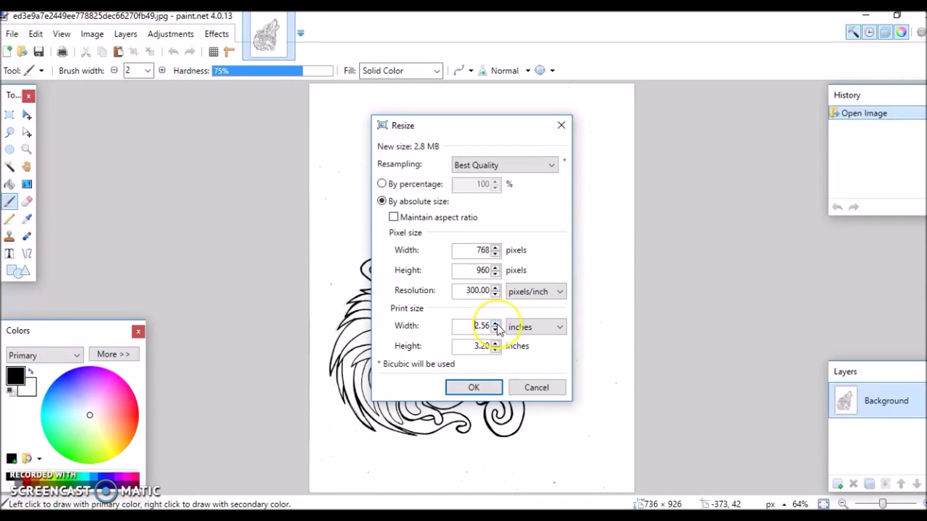
Set the print size to 8 inches wide by 10 inches high and apply the resize
drag(476, 326, 499, 330)
text(8)
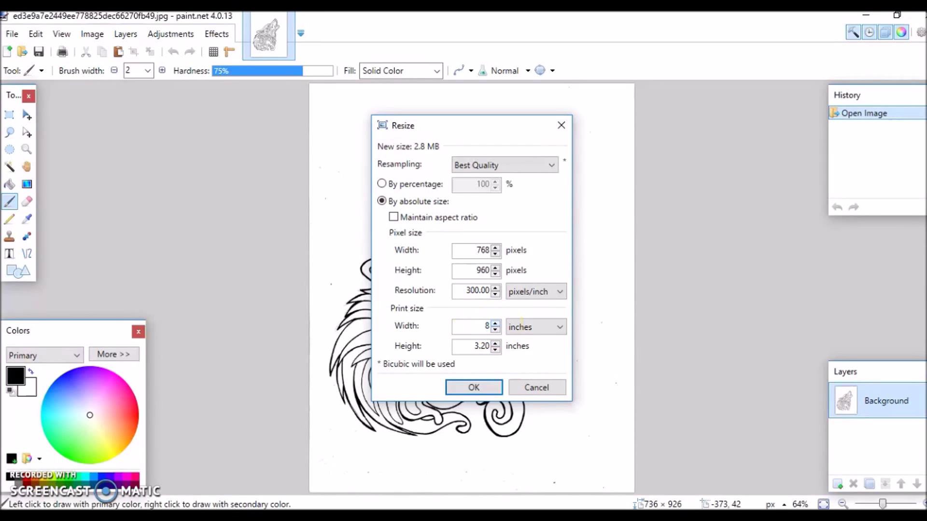
key(Tab)
key(Tab)
text(10)
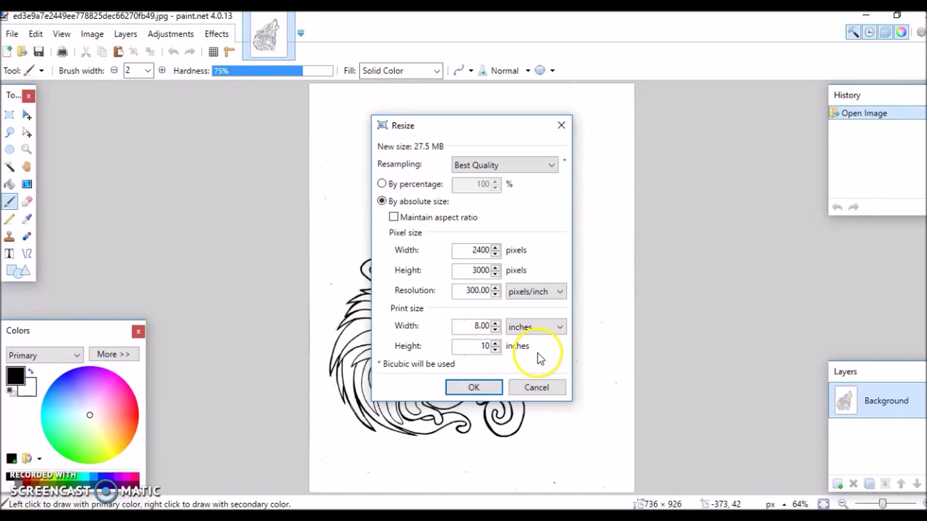
click(485, 390)
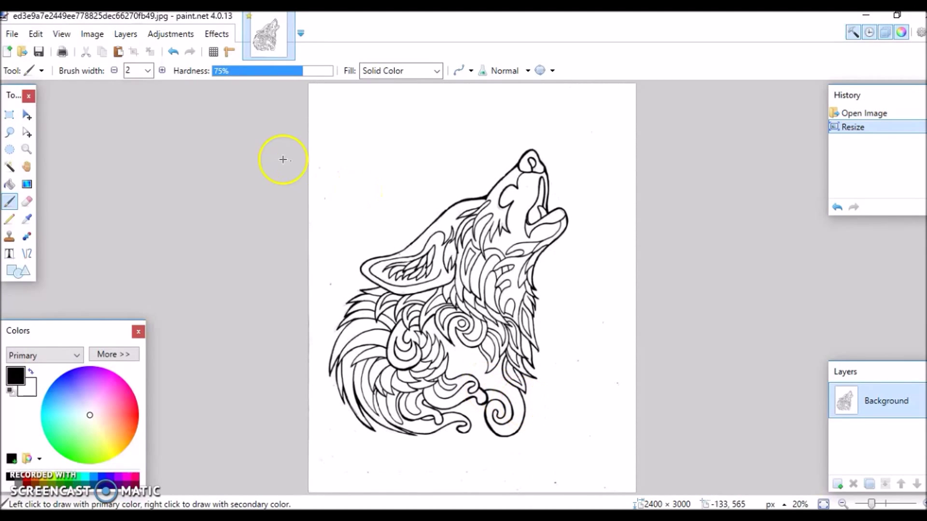
Save the resized wolf as a new JPEG named "image for test adult color book" on the Desktop
click(17, 35)
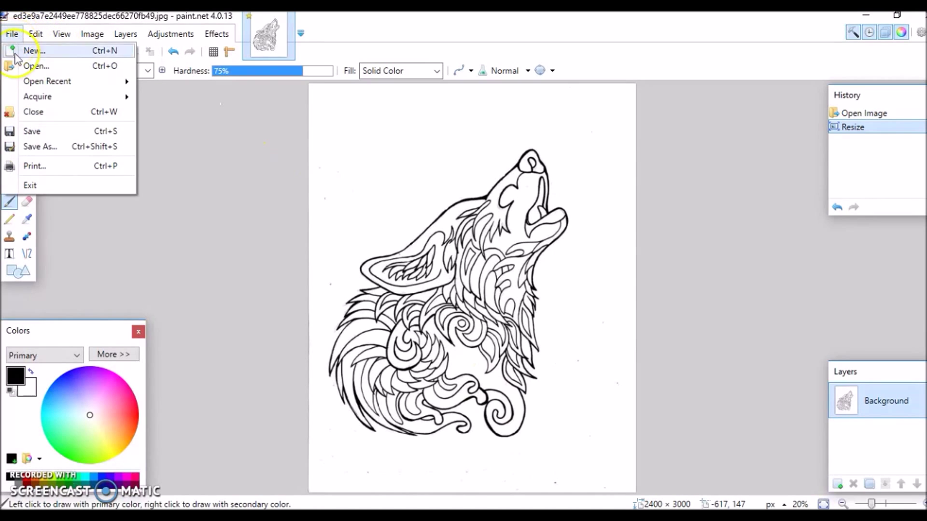
click(40, 147)
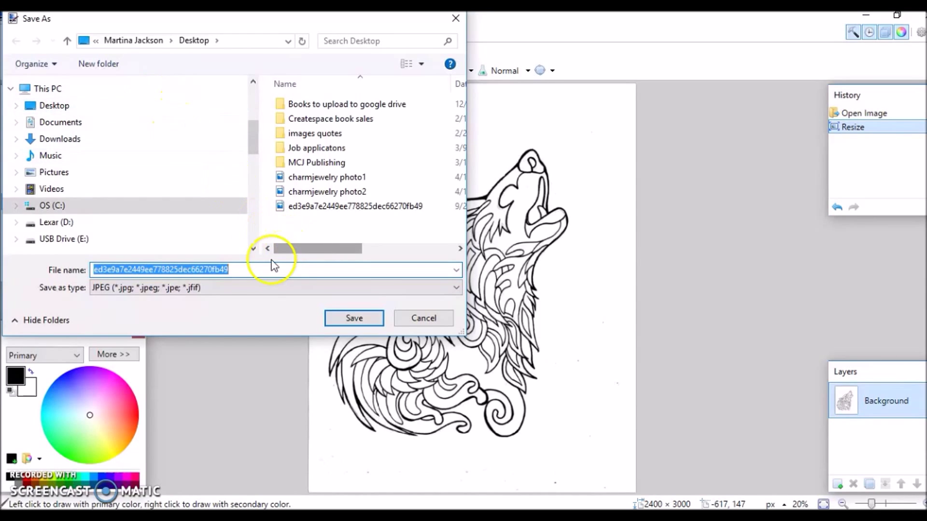
text(imag)
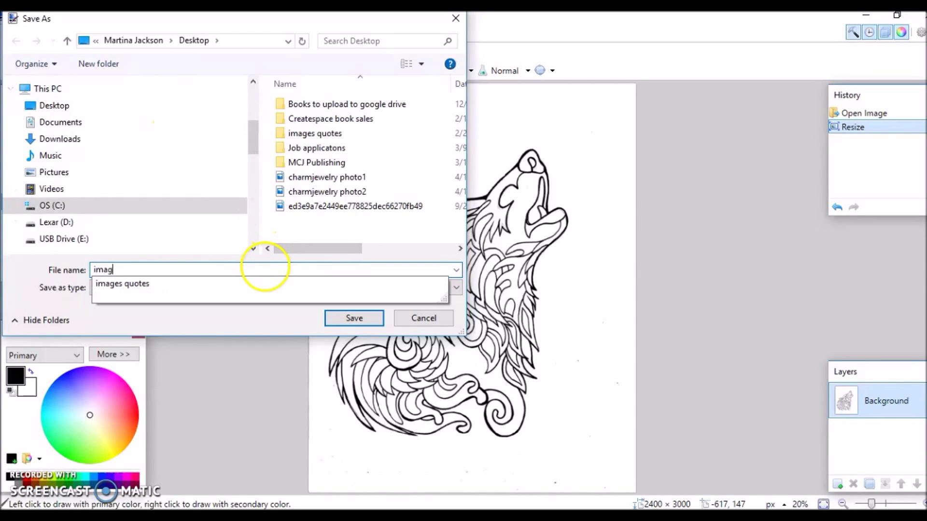
text(e for test )
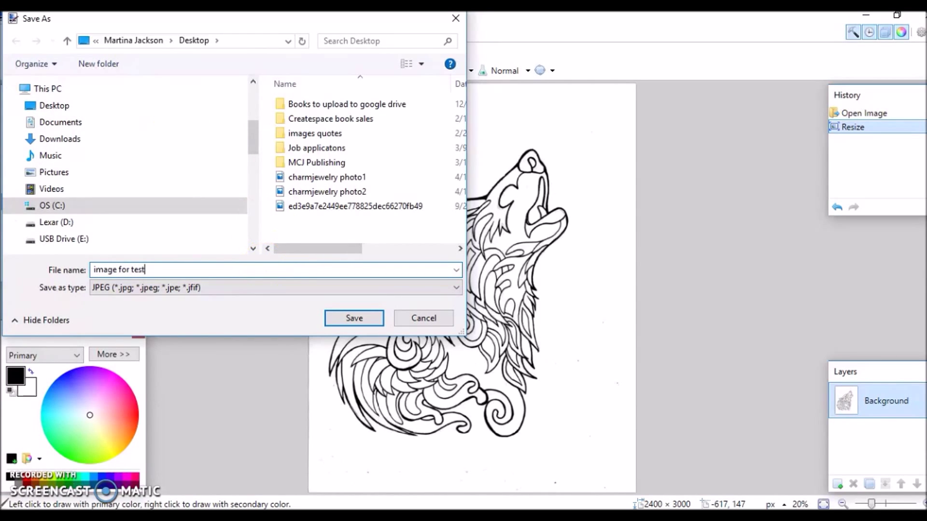
text(adult color book)
key(Return)
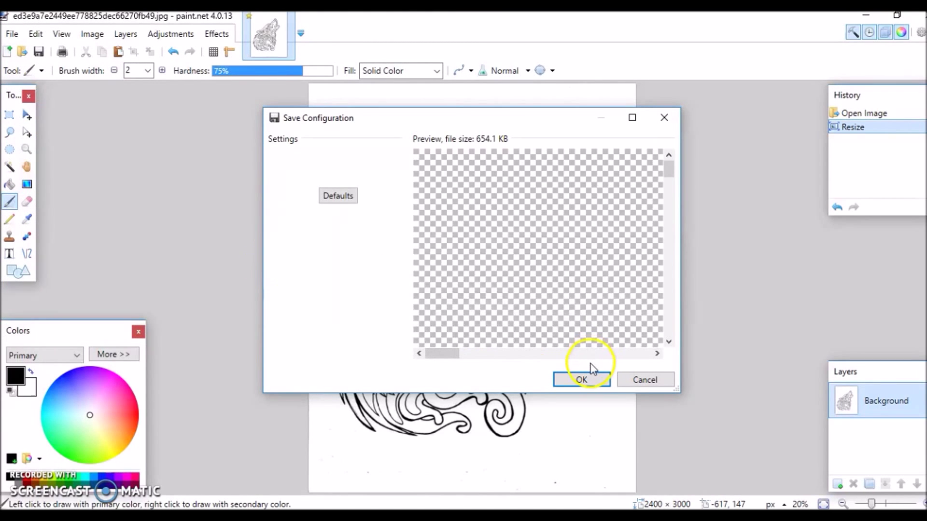
click(582, 379)
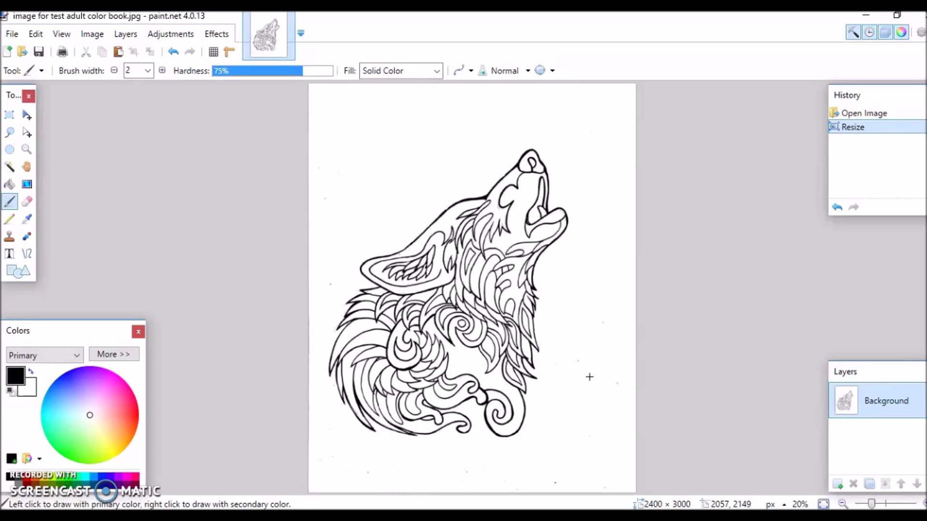
Switch to Google Slides and insert "image for test adult color book" from the Desktop onto the blank first slide
click(600, 465)
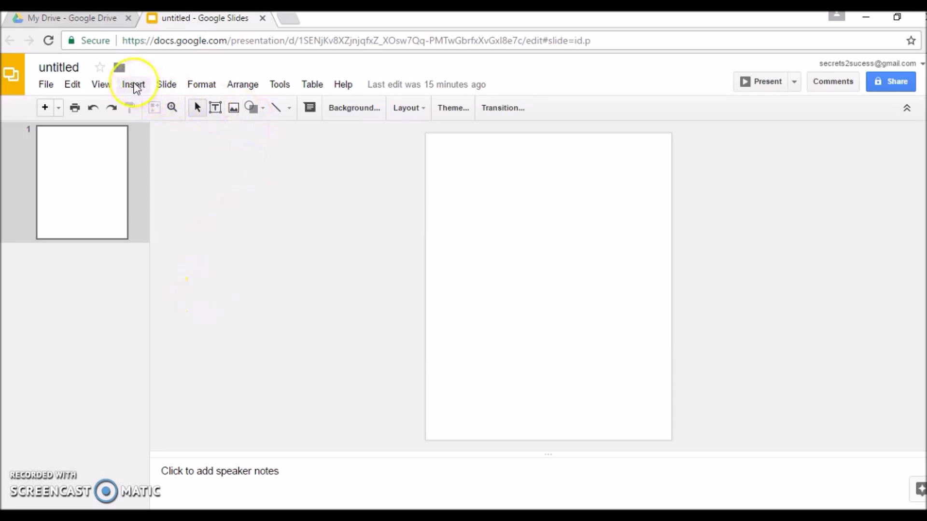
click(135, 86)
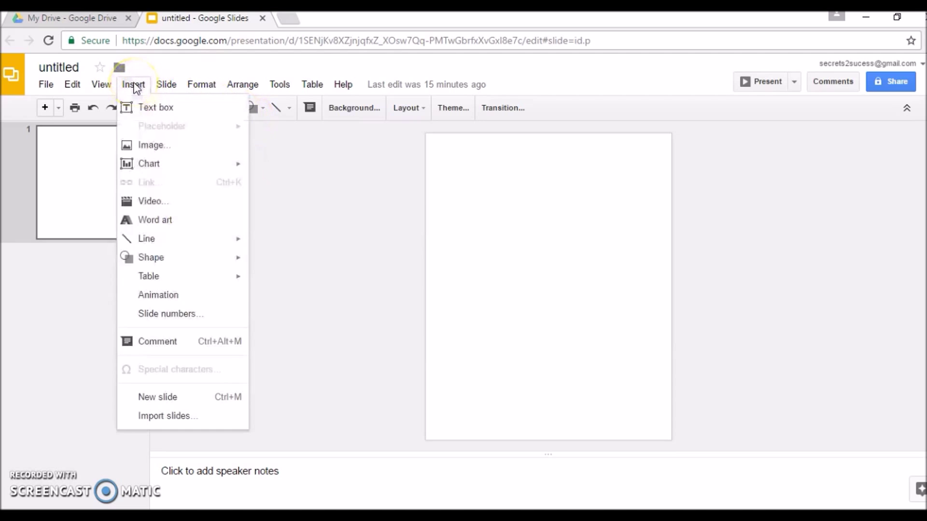
click(150, 146)
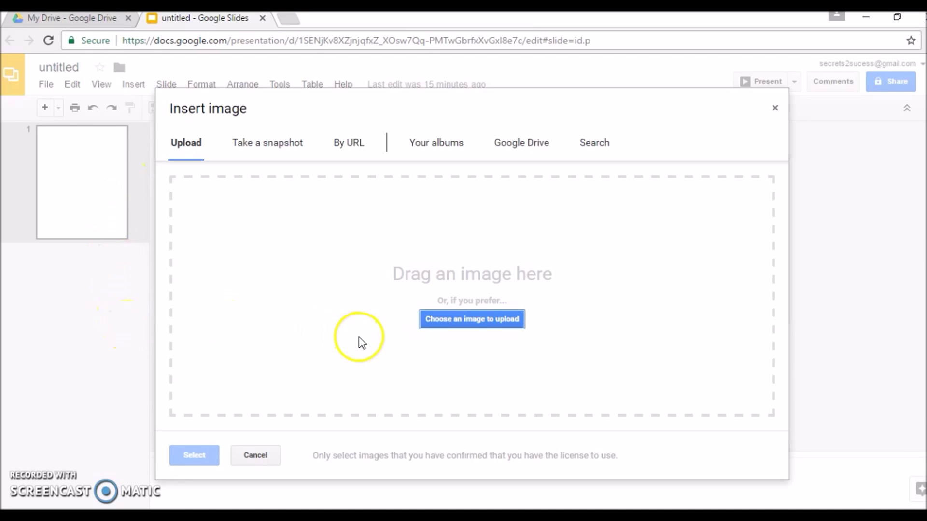
click(487, 321)
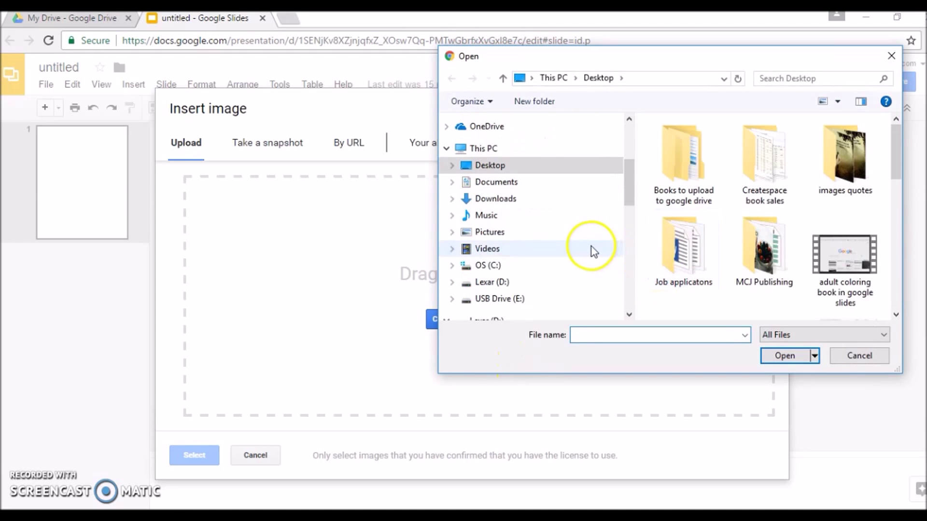
click(896, 285)
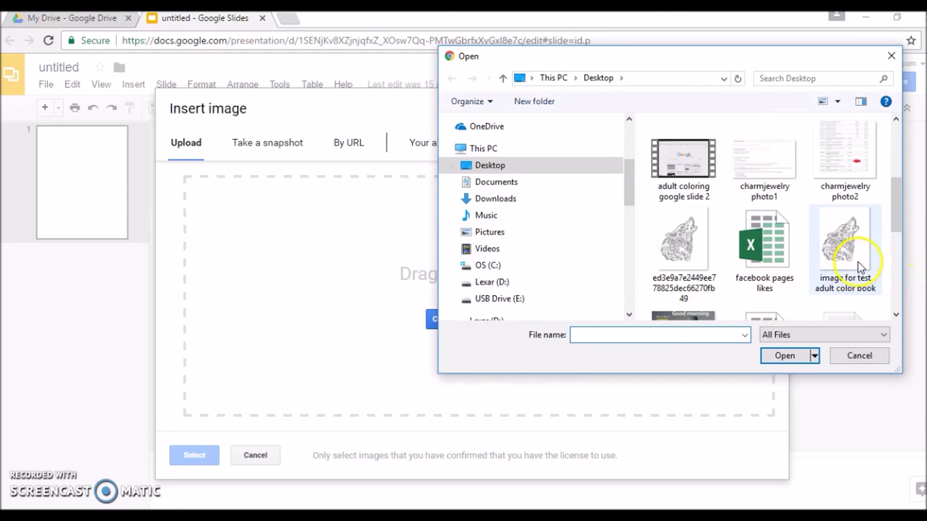
click(838, 262)
double_click(838, 261)
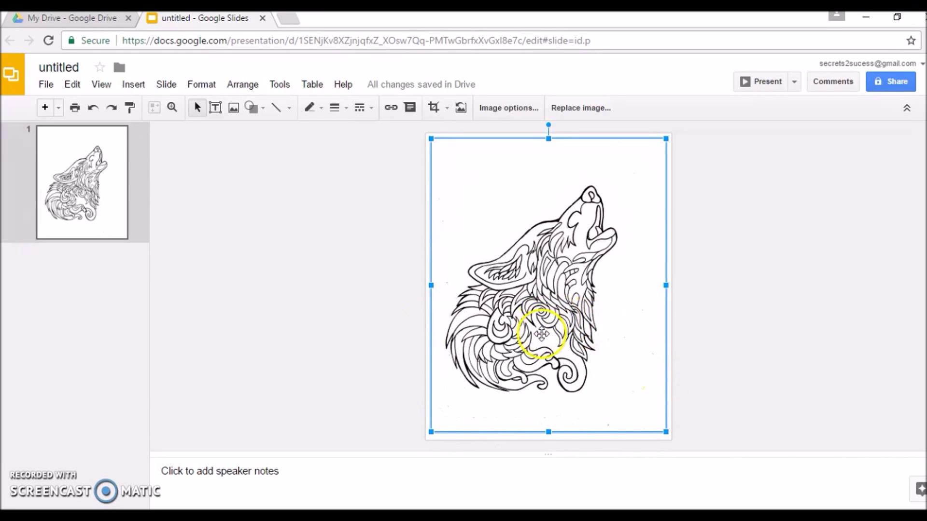
click(647, 338)
click(674, 337)
click(247, 365)
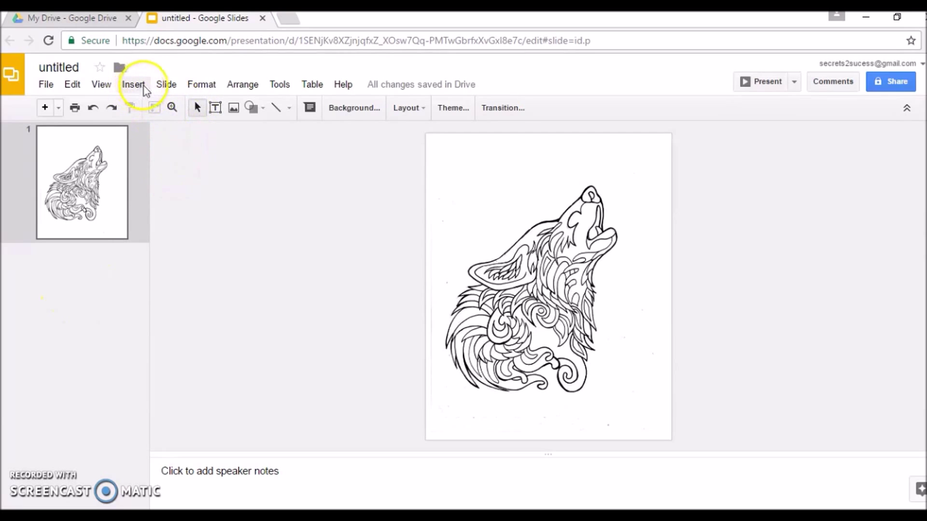
Add a new slide after the wolf page
click(166, 87)
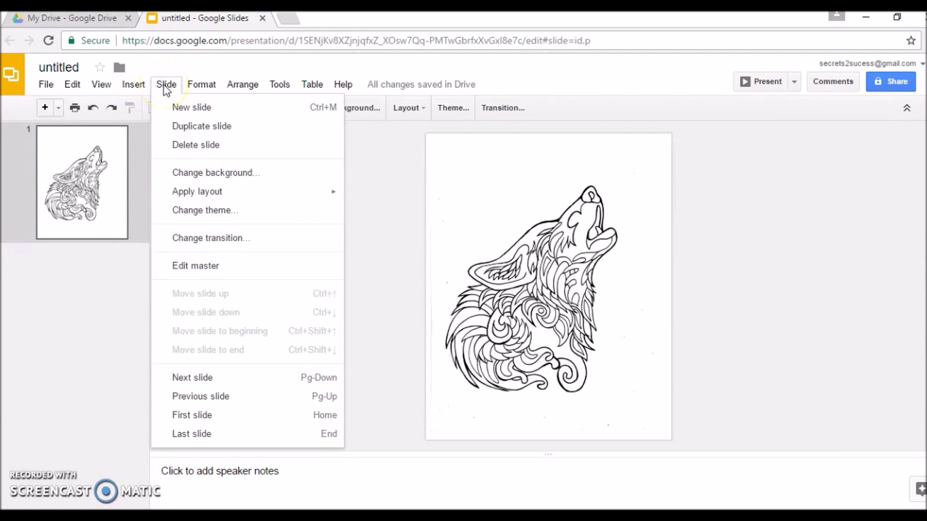
click(182, 112)
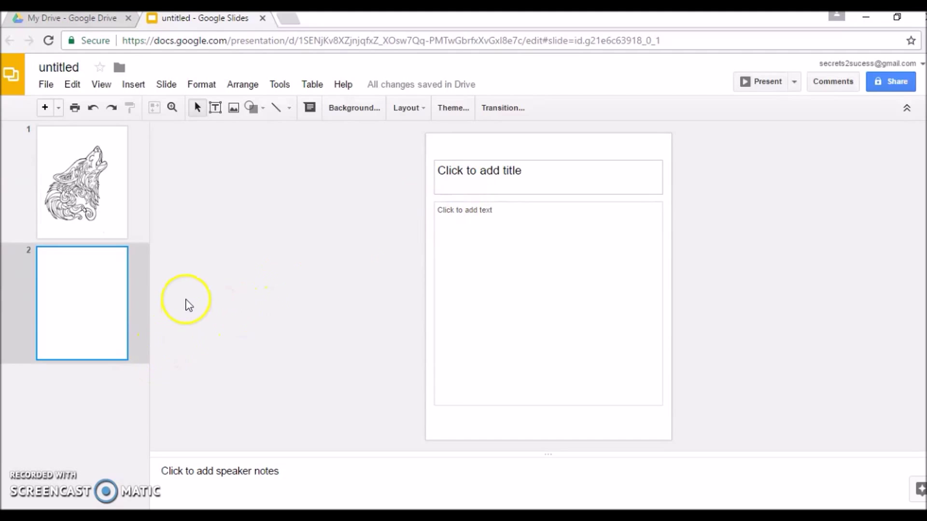
click(165, 88)
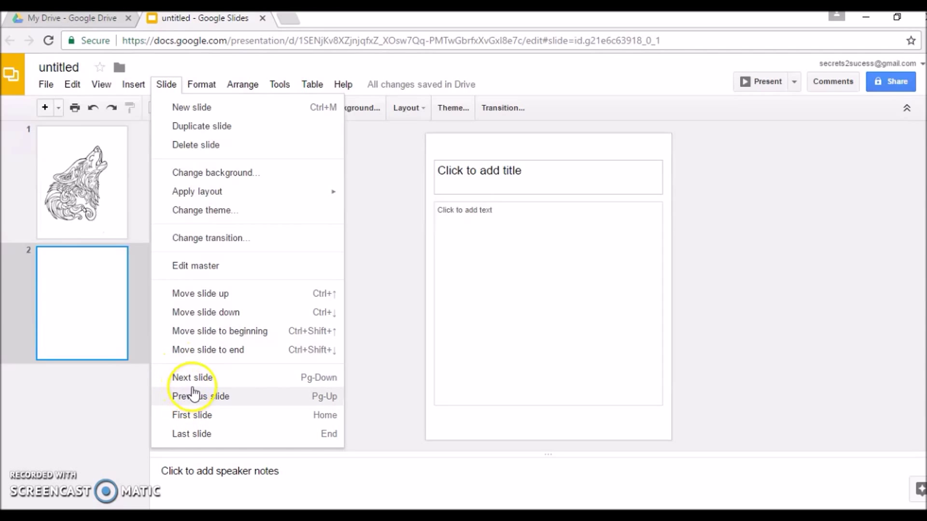
click(143, 154)
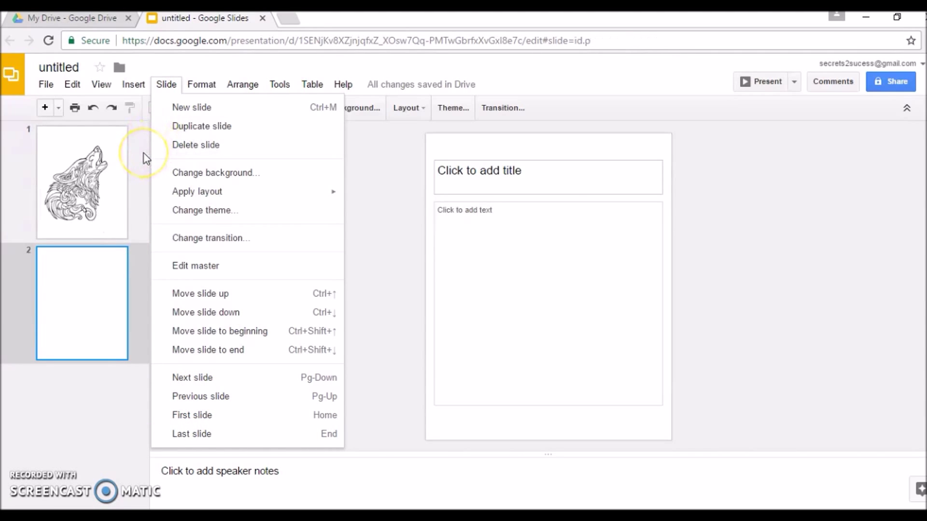
click(119, 271)
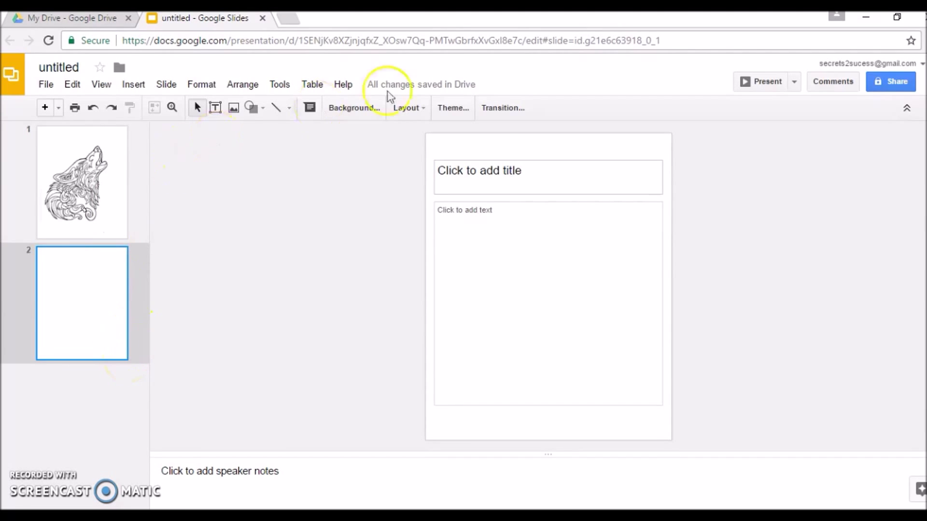
Delete the title and text placeholders from the second slide so that the page is blank
click(545, 163)
key(Delete)
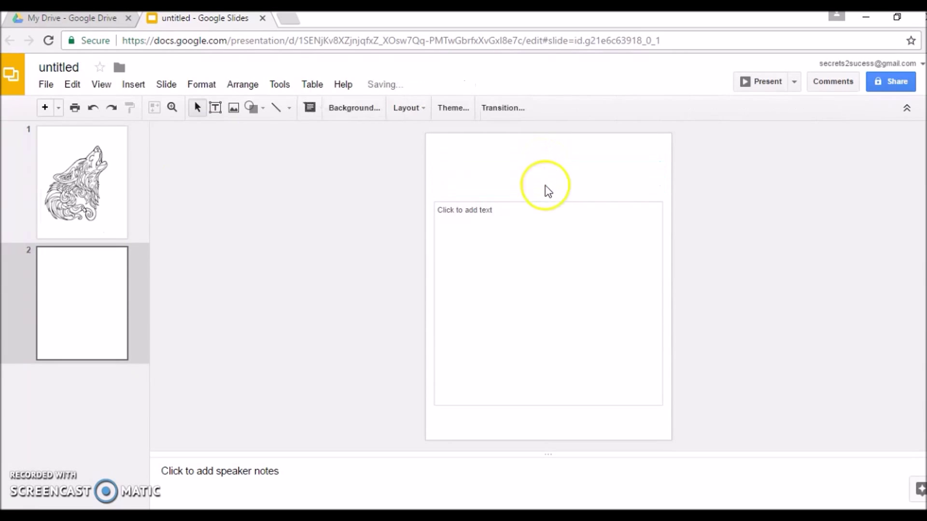
click(552, 203)
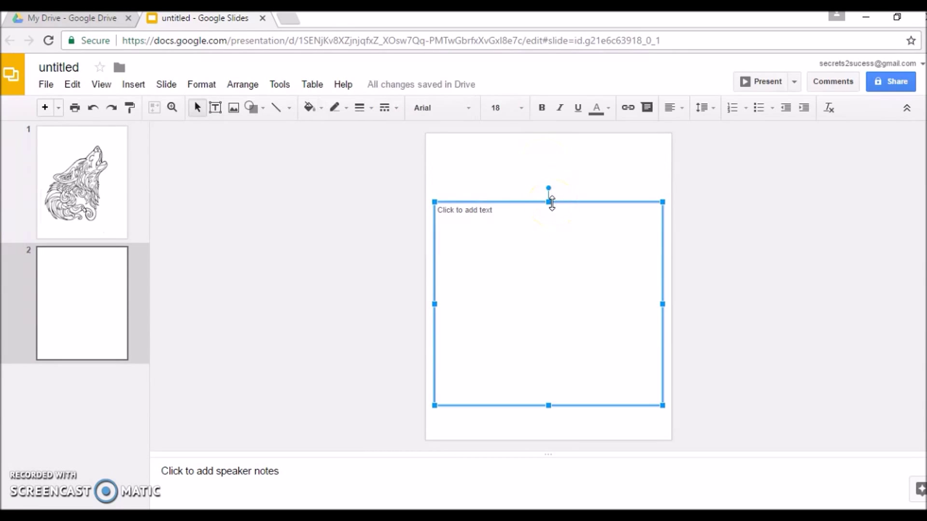
key(Delete)
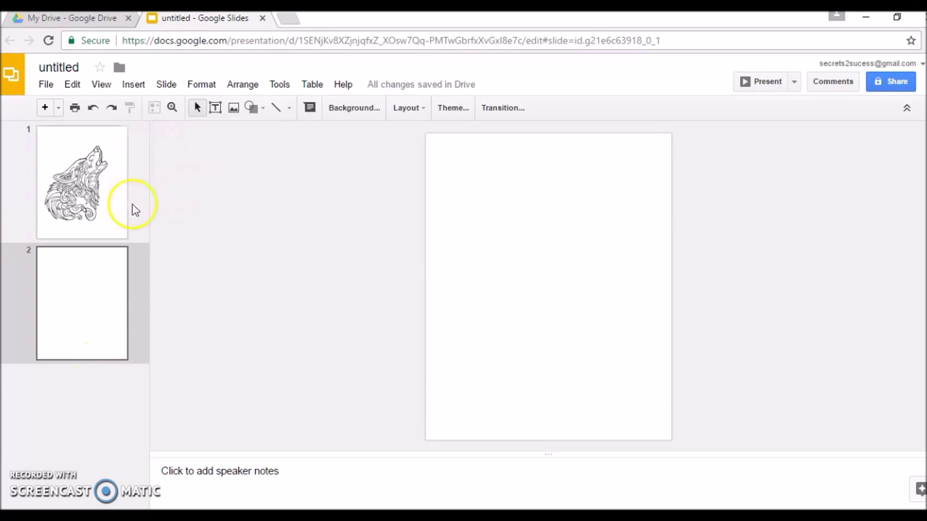
Add a blank third slide and insert "image for test adult color book" from the Desktop onto it
click(166, 86)
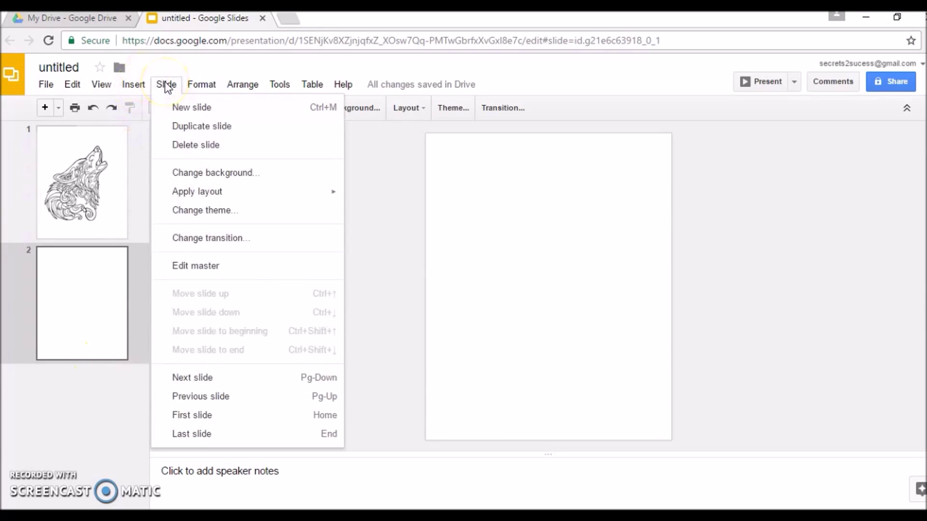
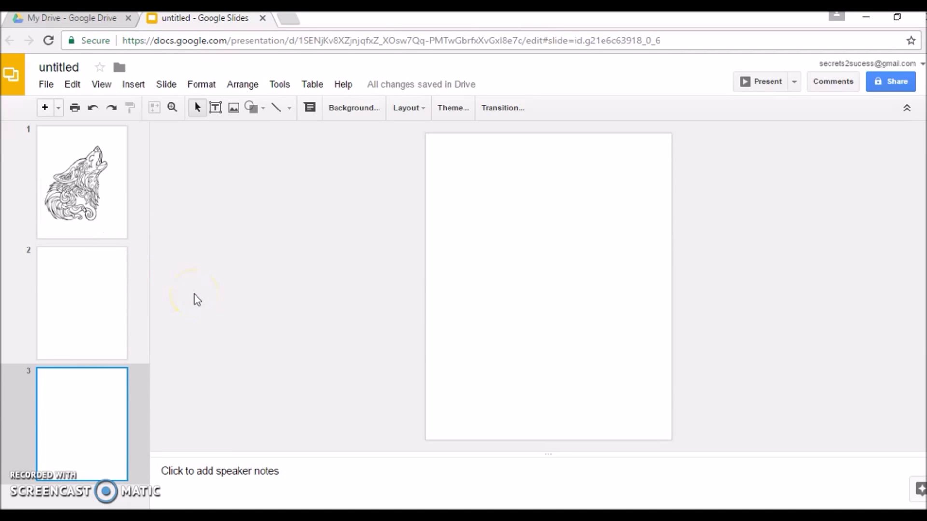
click(532, 250)
click(136, 87)
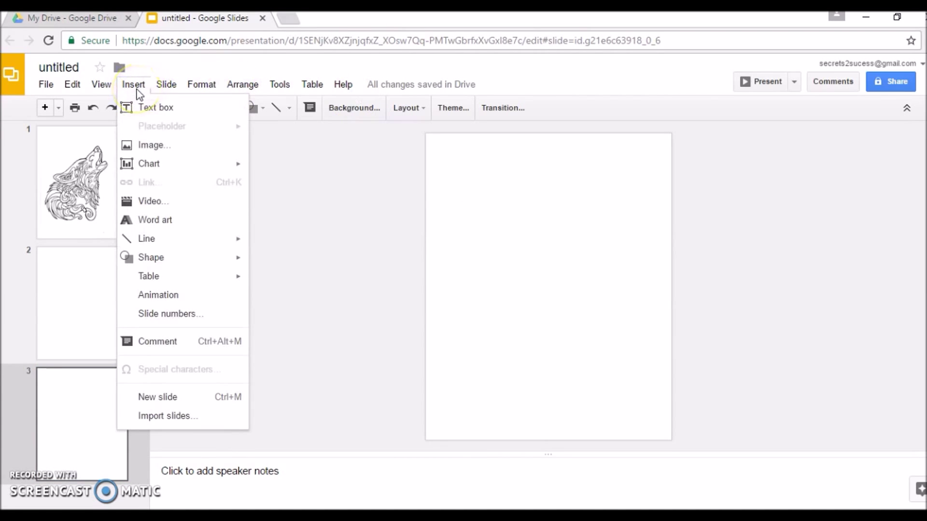
click(150, 144)
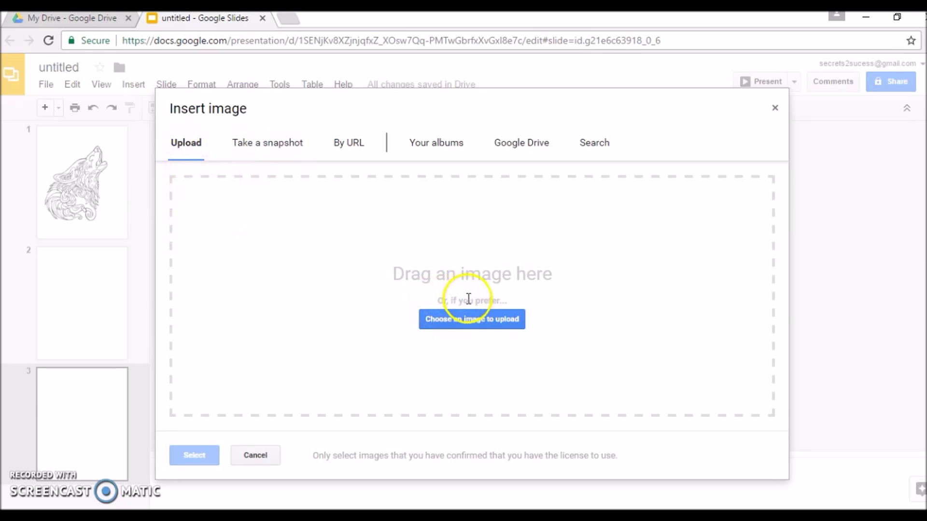
click(483, 319)
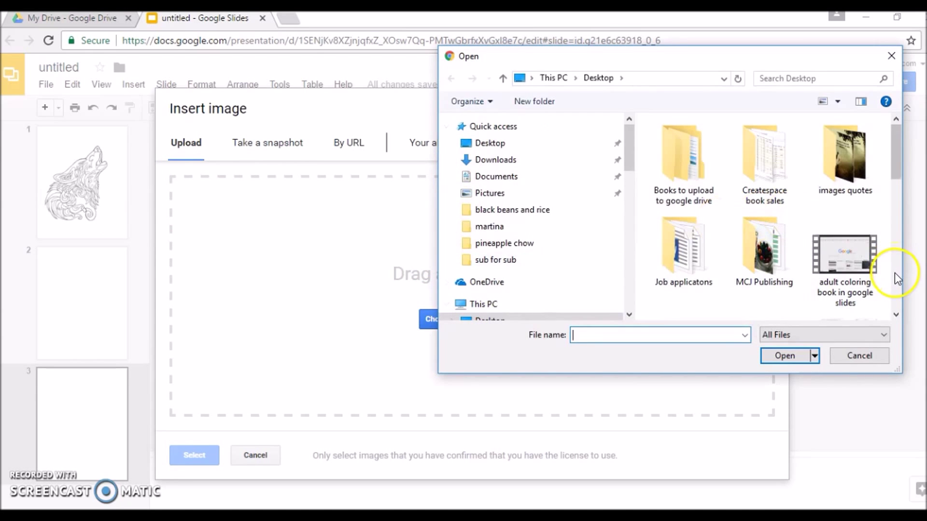
scroll(898, 279, down, 3)
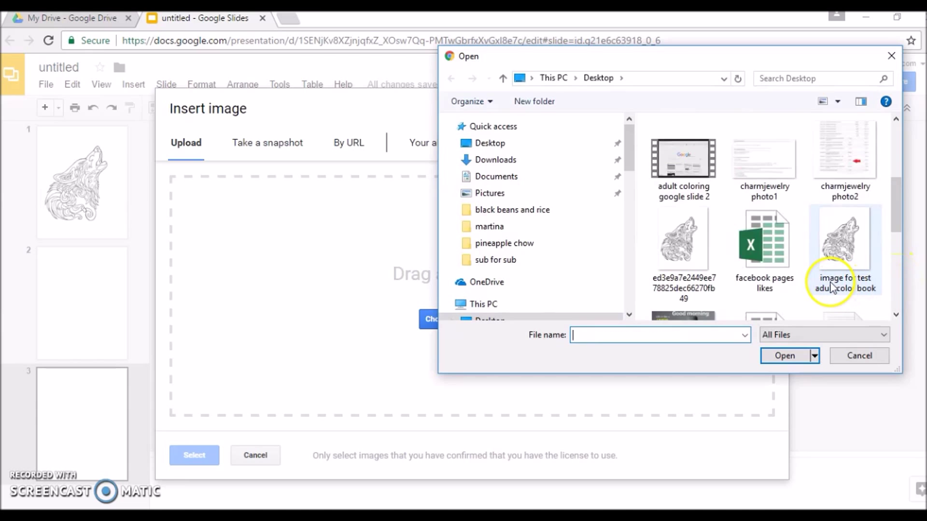
click(831, 287)
click(787, 359)
click(675, 401)
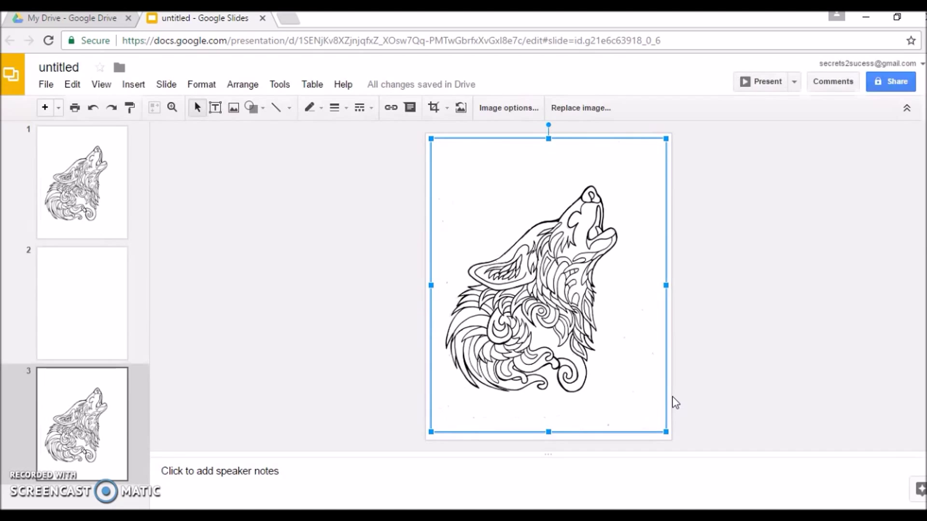
click(254, 405)
click(141, 318)
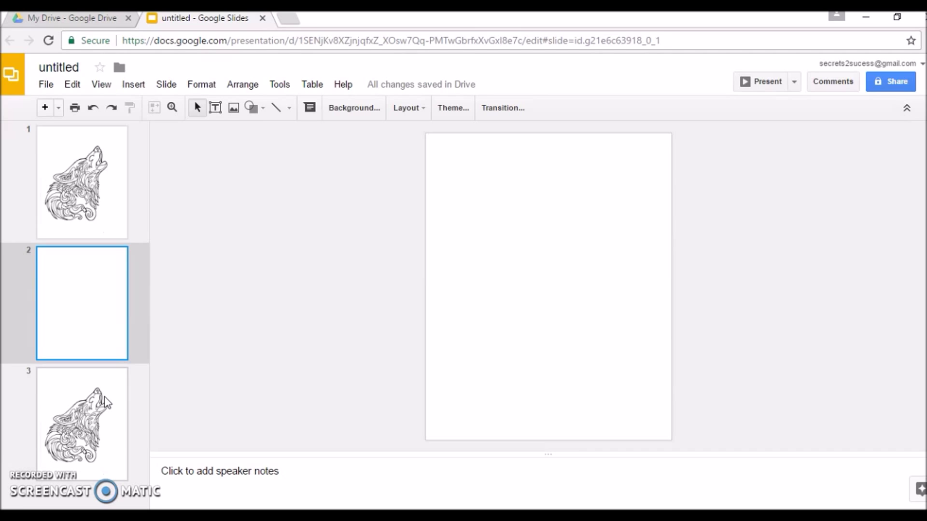
drag(85, 197, 98, 204)
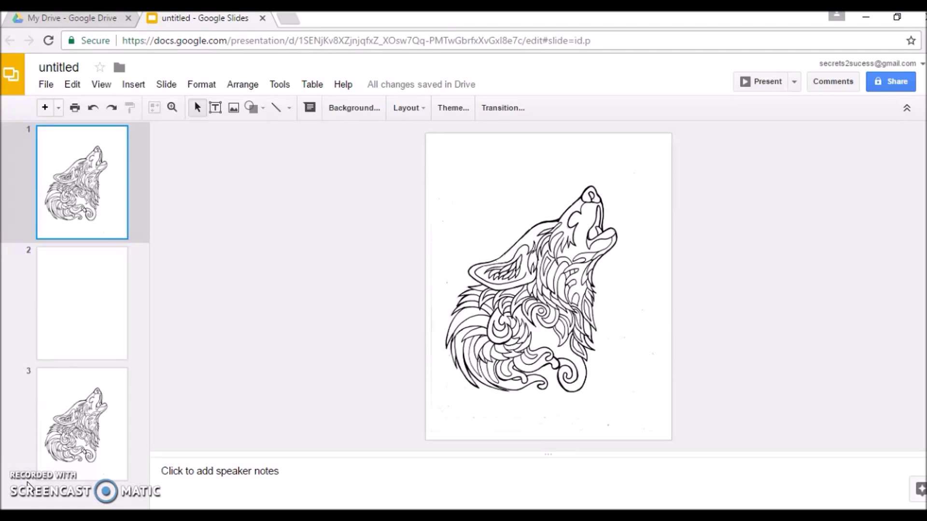
Rename the untitled presentation as "adult coloring book test 2"
click(74, 67)
key(BackSpace)
key(BackSpace)
key(BackSpace)
key(BackSpace)
key(BackSpace)
key(BackSpace)
key(BackSpace)
key(BackSpace)
text(adult coloring book te)
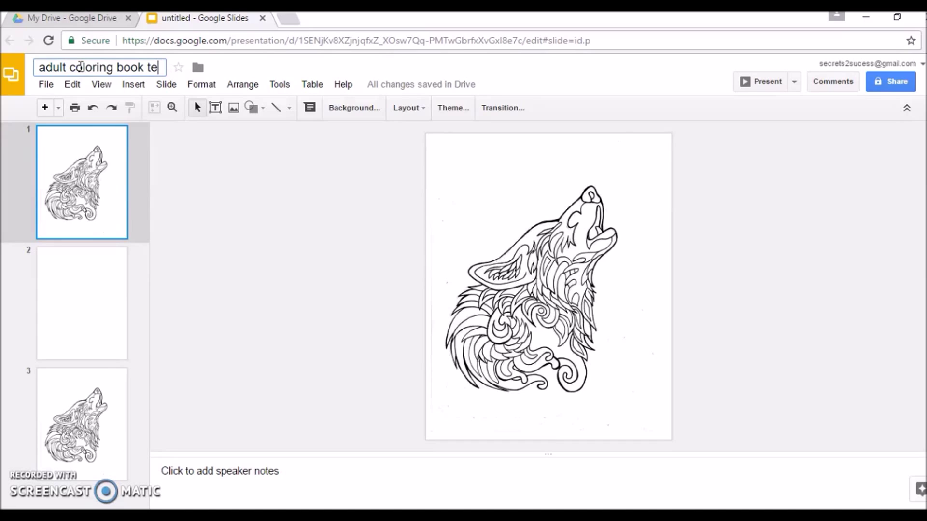
text(st 2)
click(317, 72)
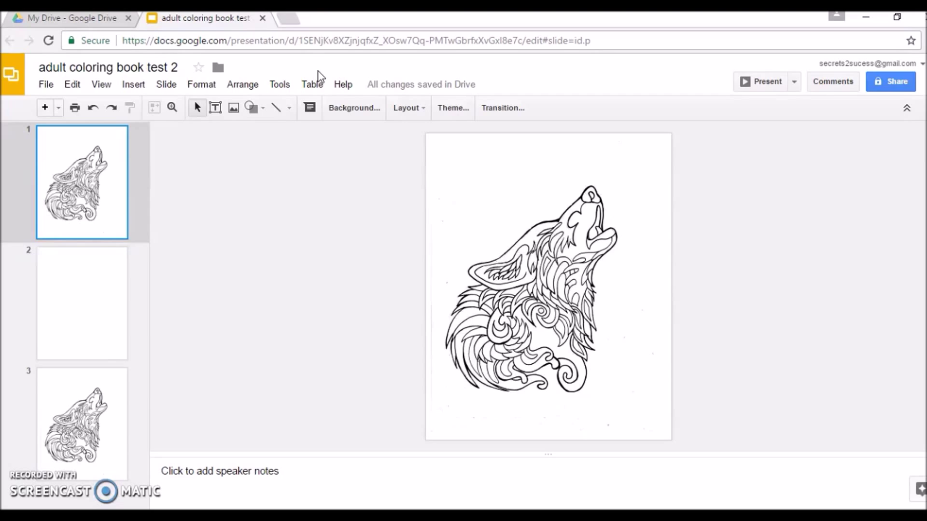
Download the coloring book presentation as a PDF document
click(50, 85)
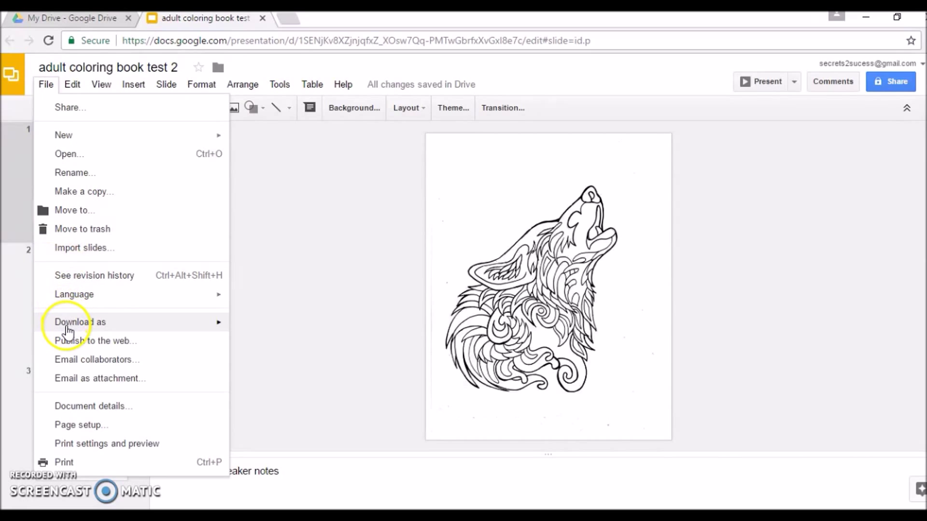
mouse_move(72, 328)
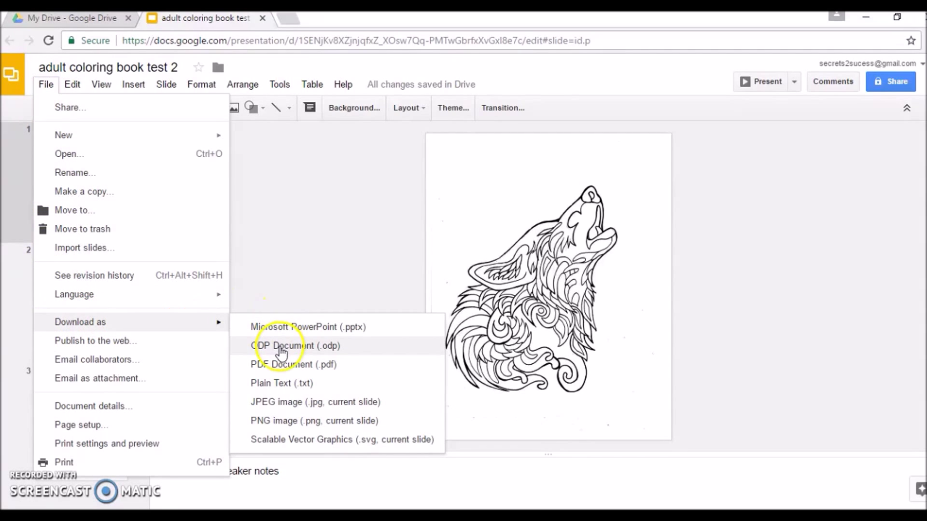
click(287, 370)
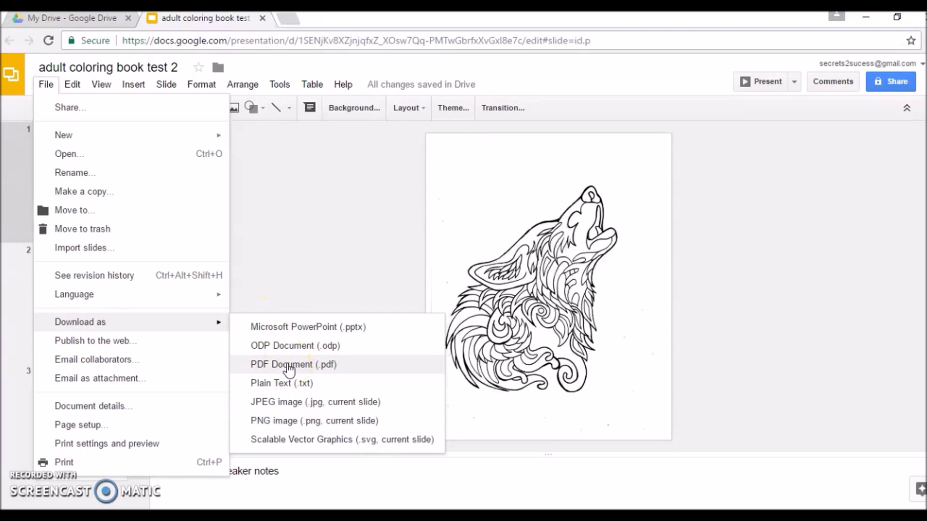